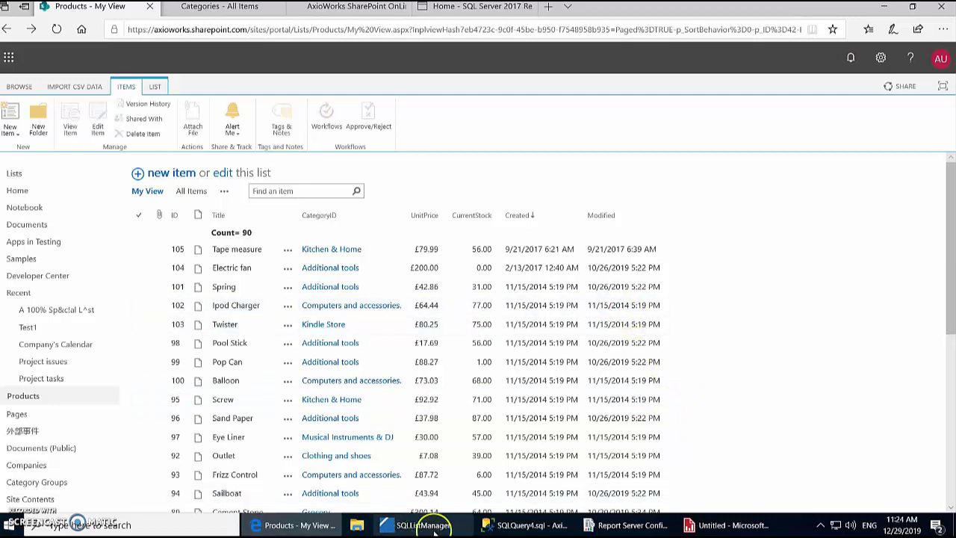
Step: Review the Categories, Category Groups and Products SharePoint lists
mouse_move(436, 530)
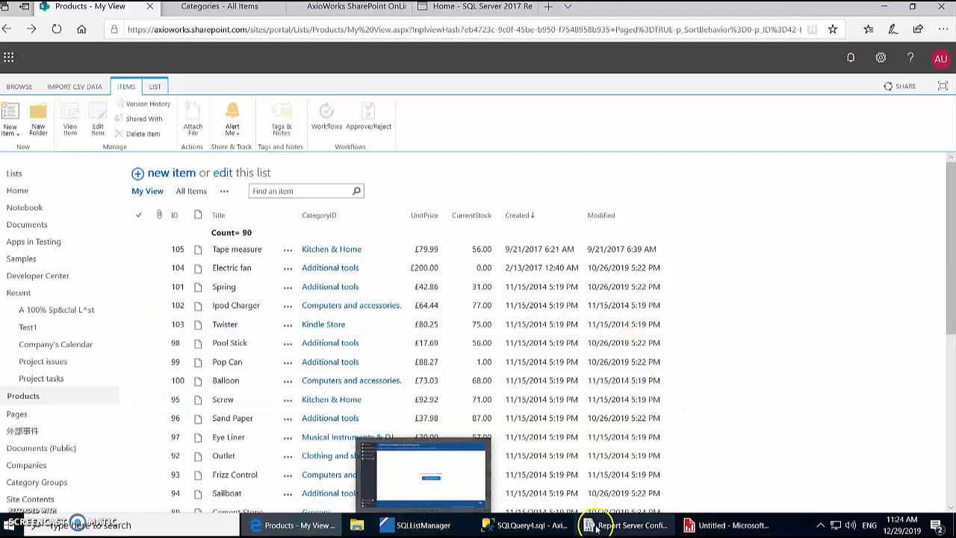
mouse_move(596, 528)
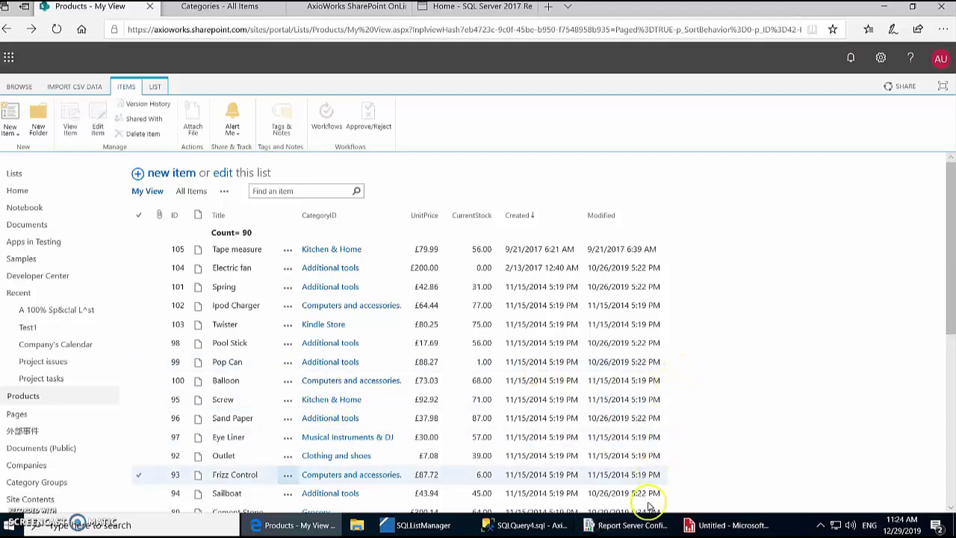
mouse_move(647, 533)
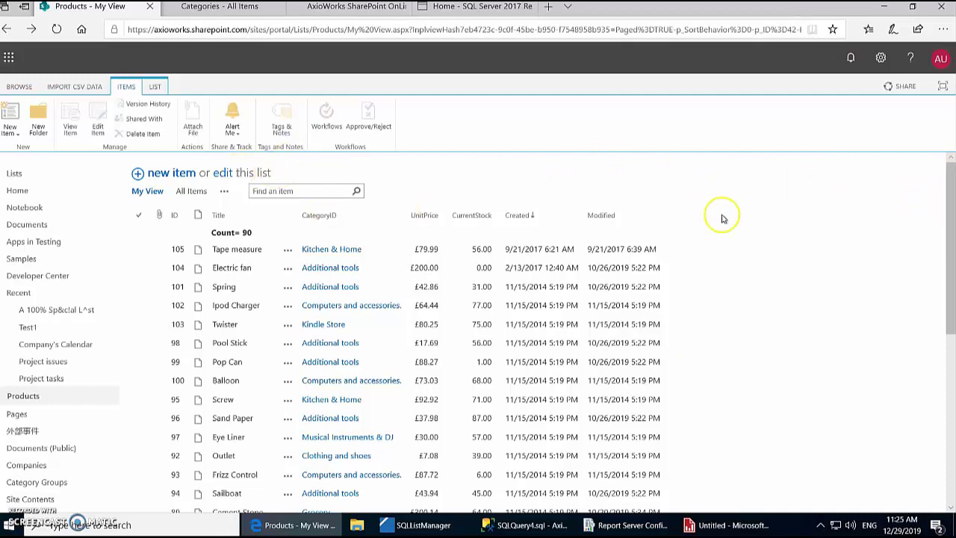
scroll(704, 203, down, 5)
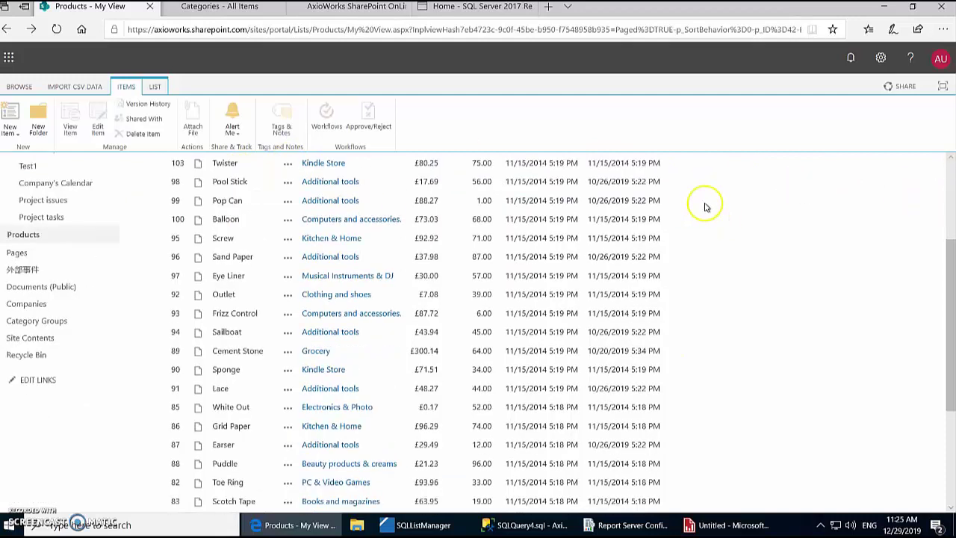
scroll(704, 203, up, 5)
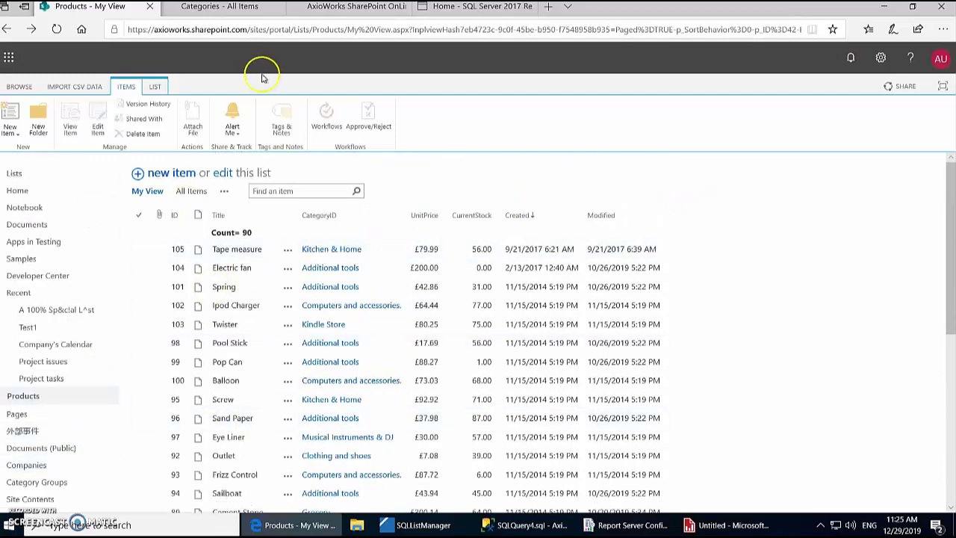
click(221, 8)
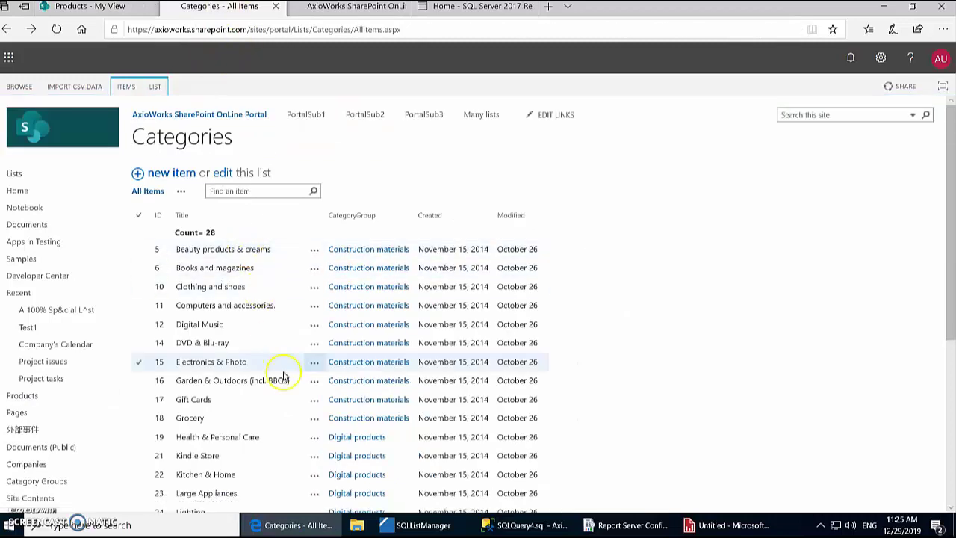
click(346, 8)
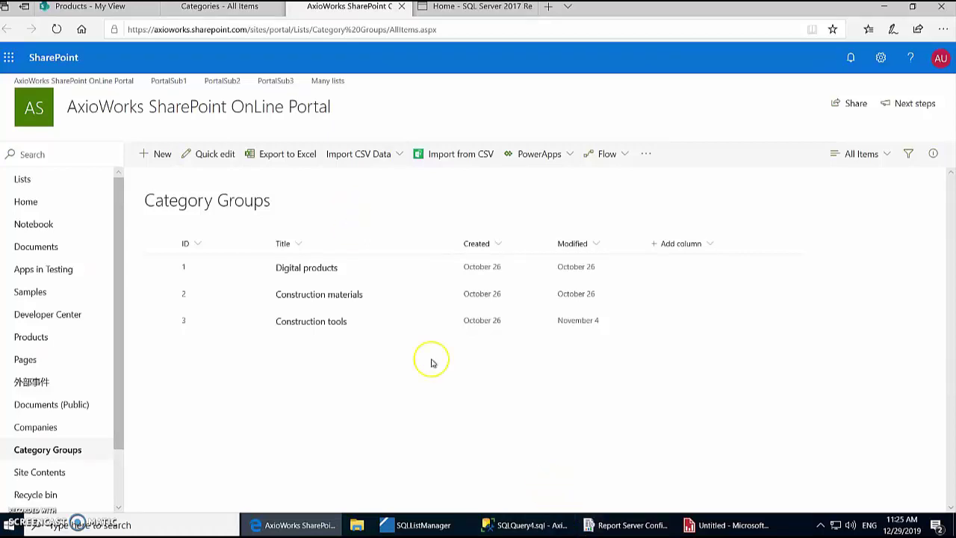
click(115, 7)
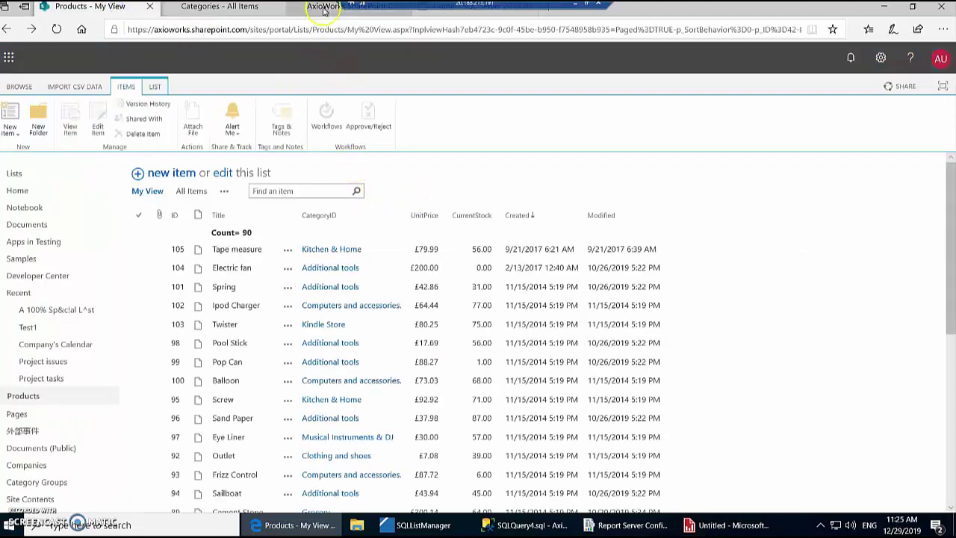
mouse_move(320, 27)
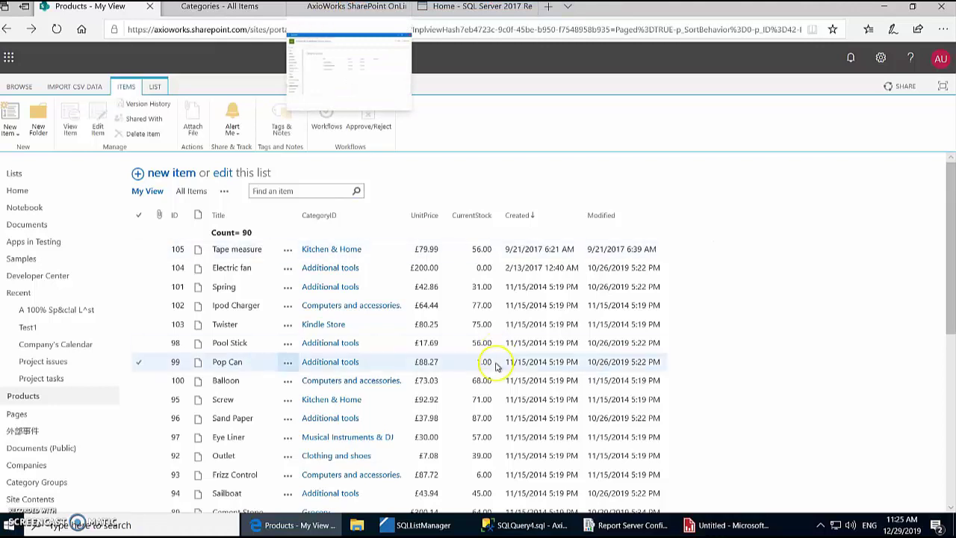
Step: Create a new empty database named AxioDemoSSRSDB in SQL Server Management Studio
click(515, 527)
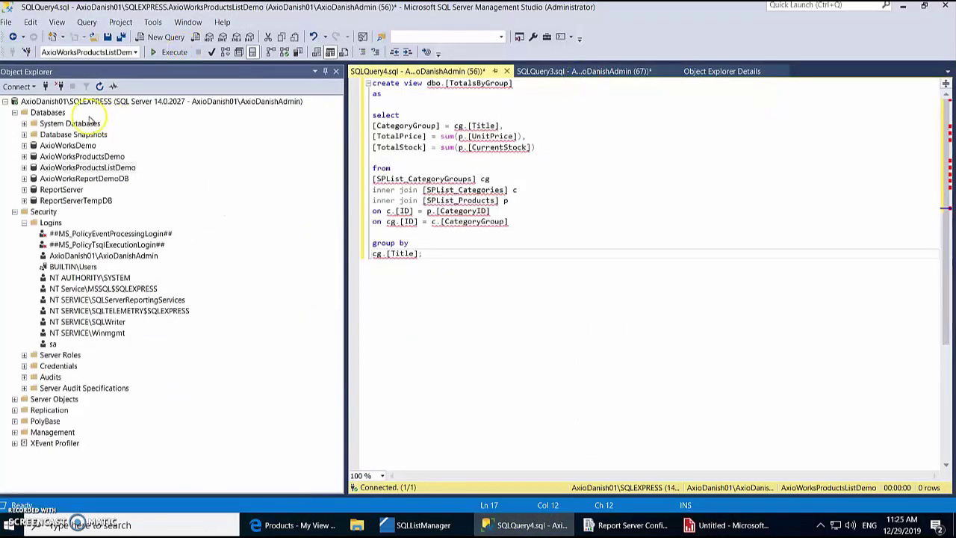
right_click(54, 113)
click(99, 118)
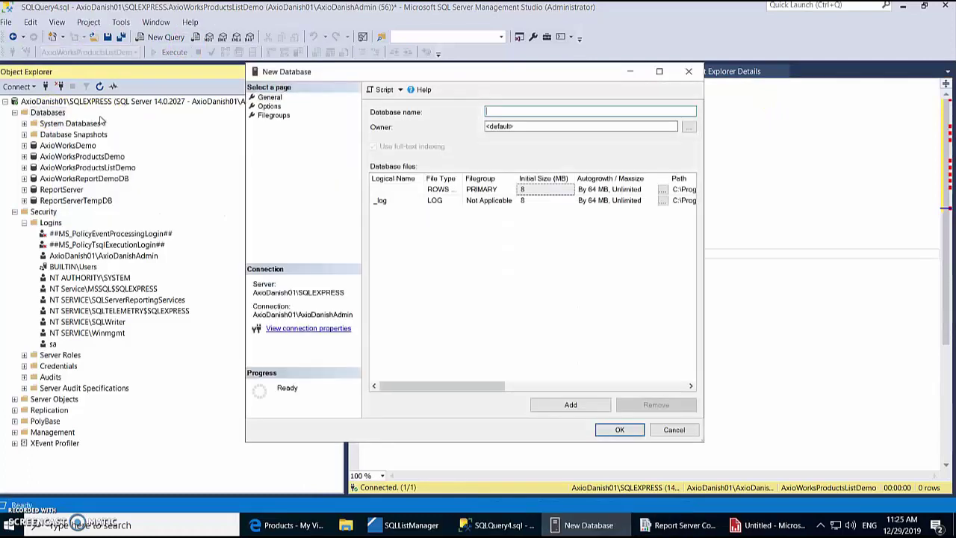
click(508, 112)
text(AxioDEmoSSRS)
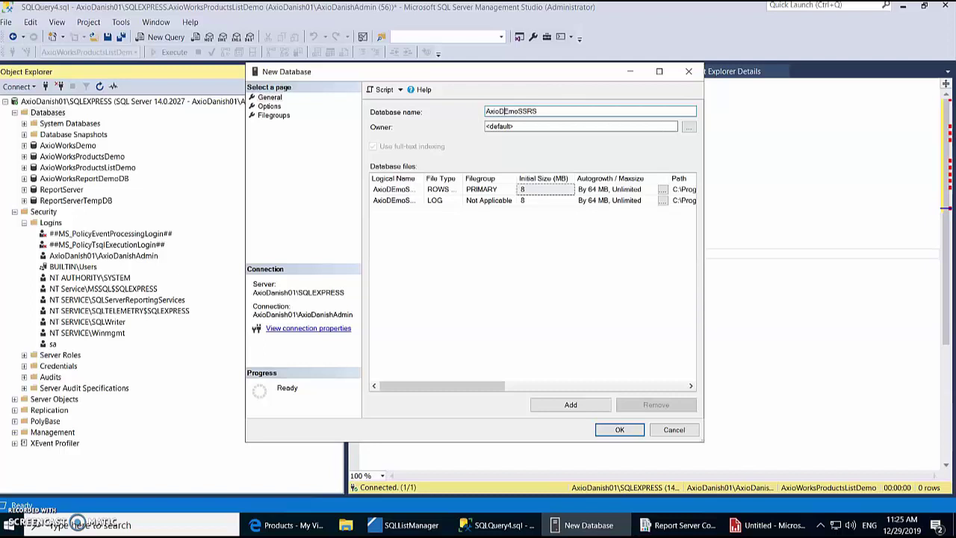
key(Delete)
text(e)
click(616, 431)
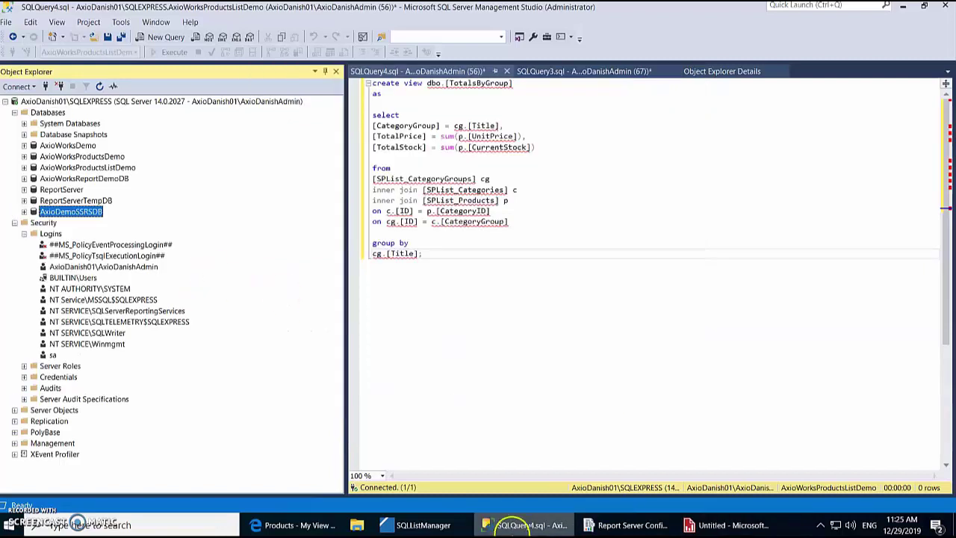
click(586, 504)
Step: Start a new SharePoint connection named 'Sharepoint Product' with table prefix SPList
click(423, 525)
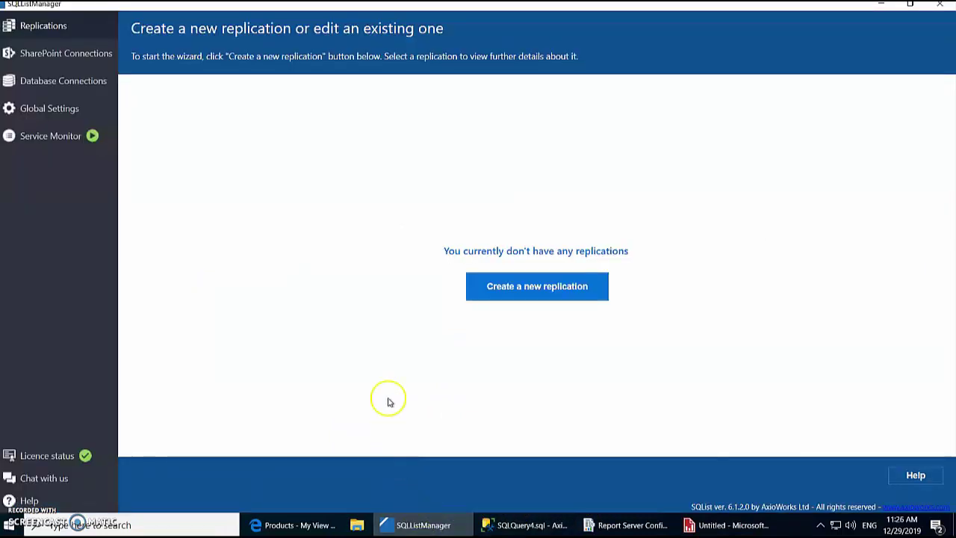
click(499, 295)
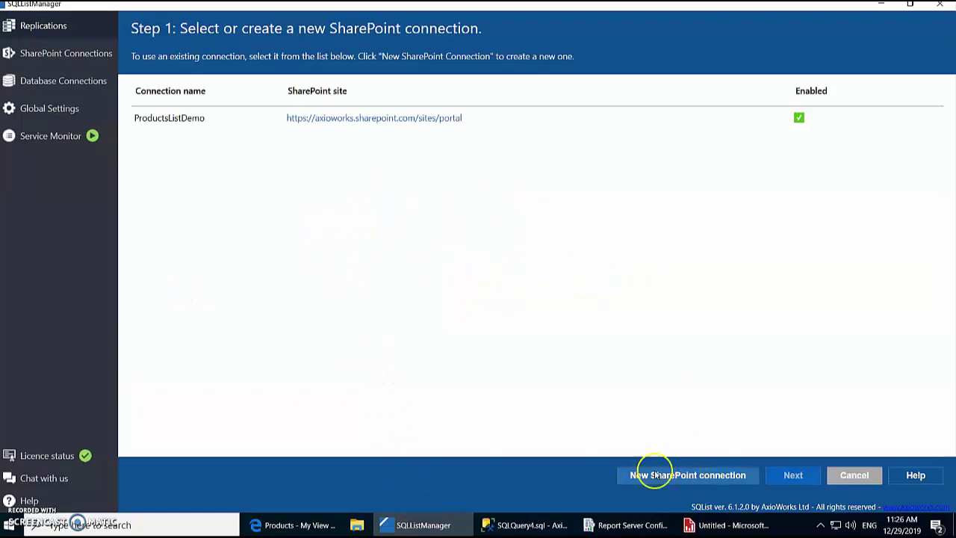
click(706, 475)
click(226, 139)
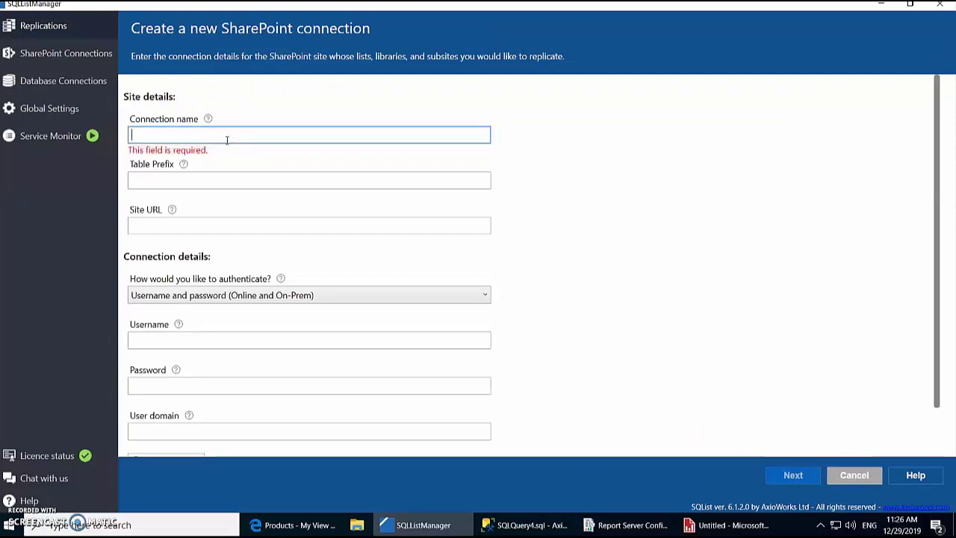
text(Sharepoint Product Lists Connnection)
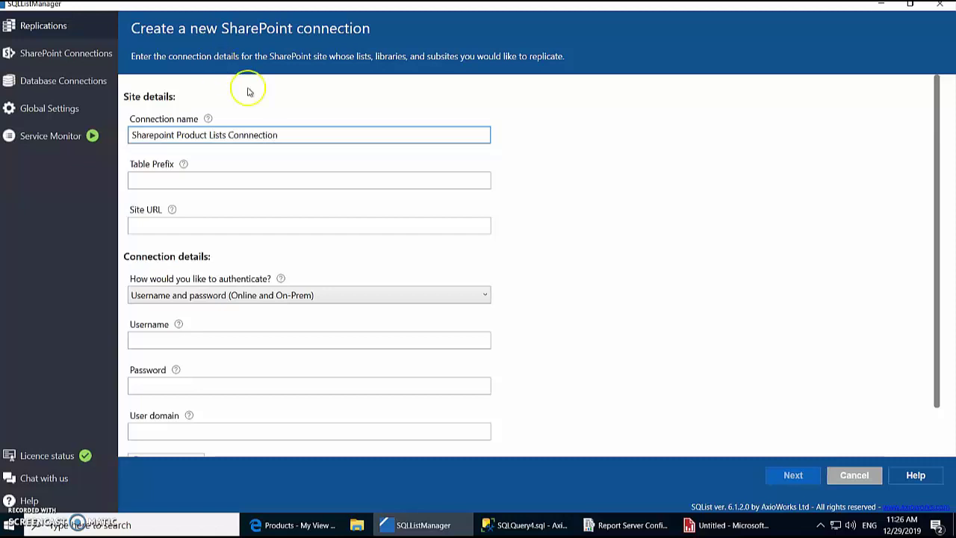
click(269, 183)
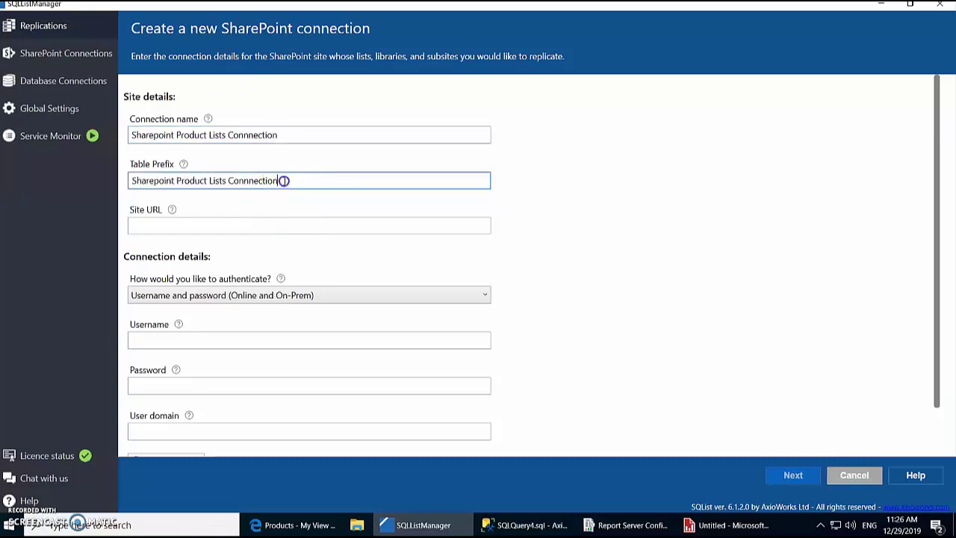
drag(310, 180, 134, 176)
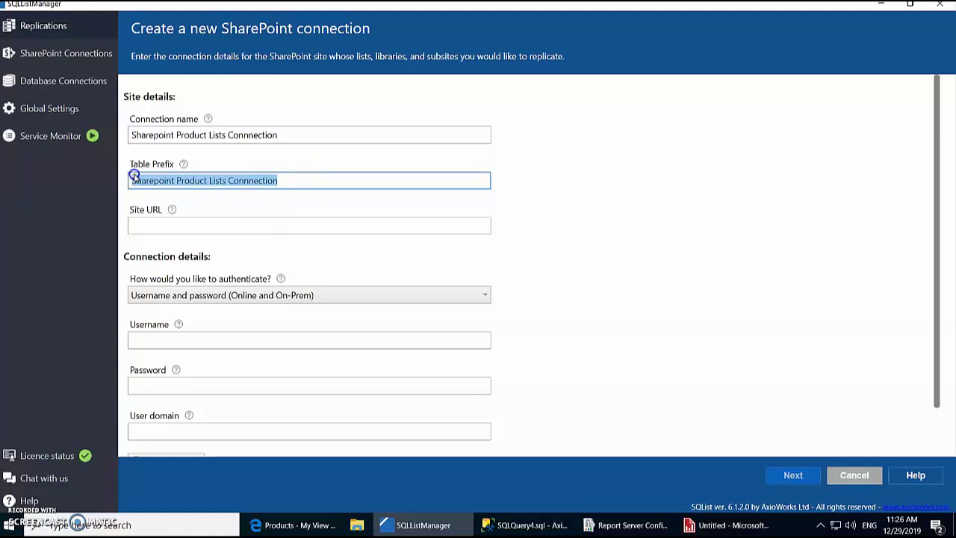
text(SPList)
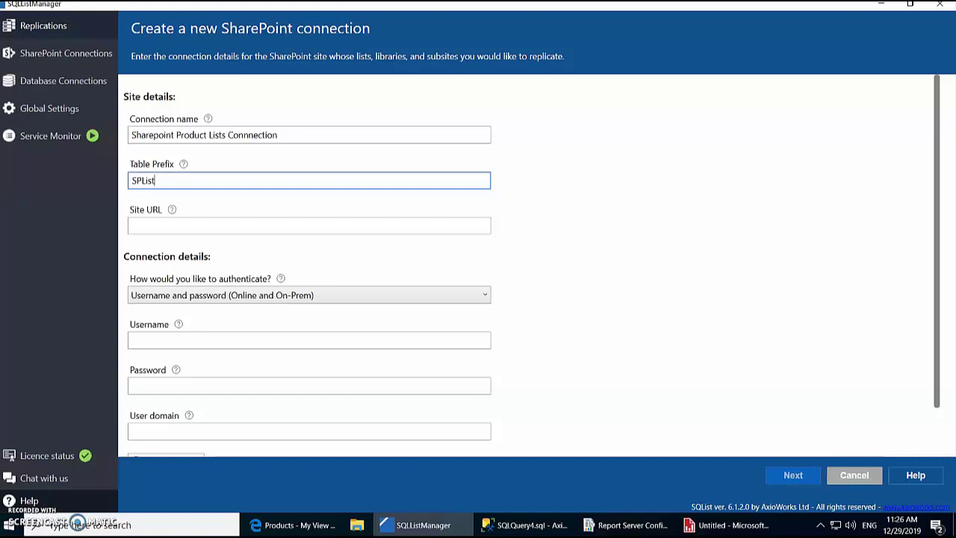
Step: Enter the portal site URL without trailing slash, the account username and password, and test
click(241, 227)
text(https://axioworks.sharepoint.com/sites/portal/)
click(332, 225)
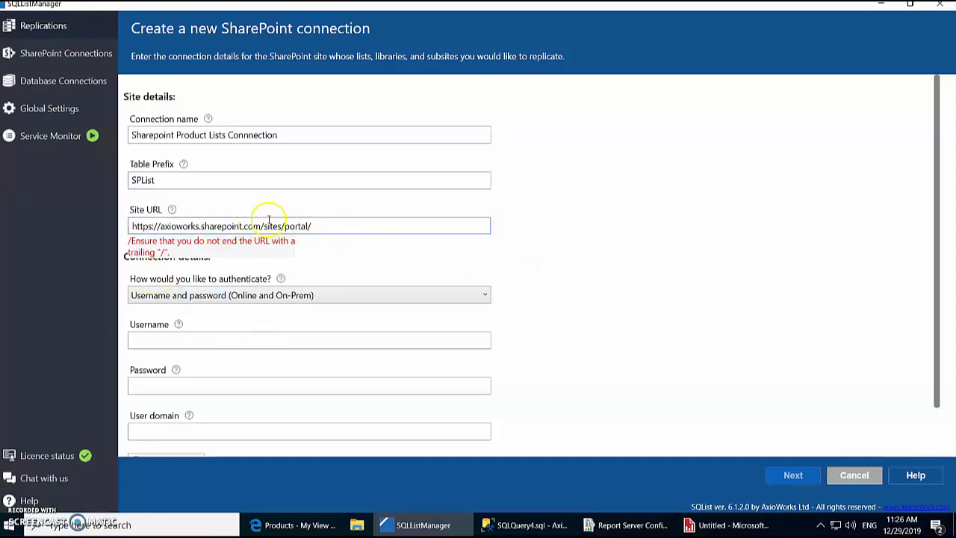
click(343, 227)
key(BackSpace)
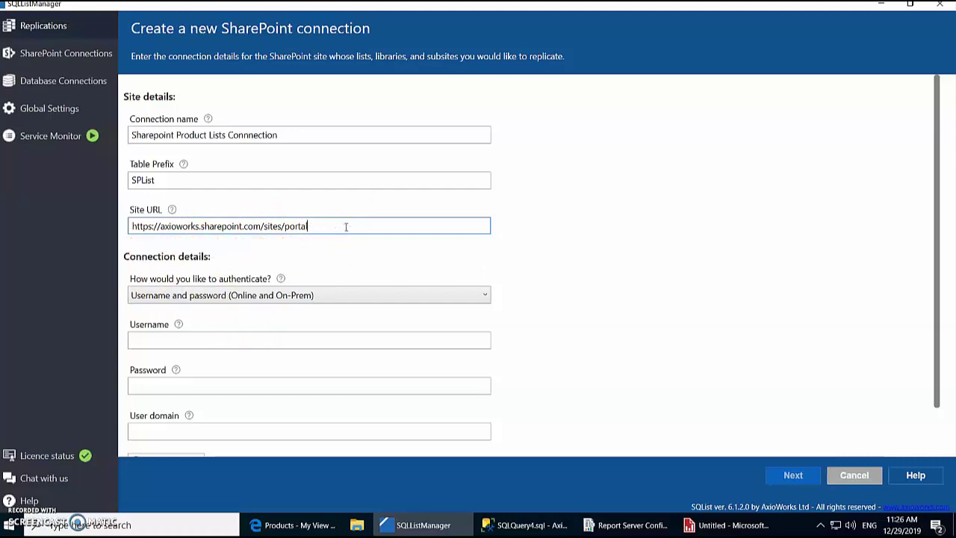
click(243, 345)
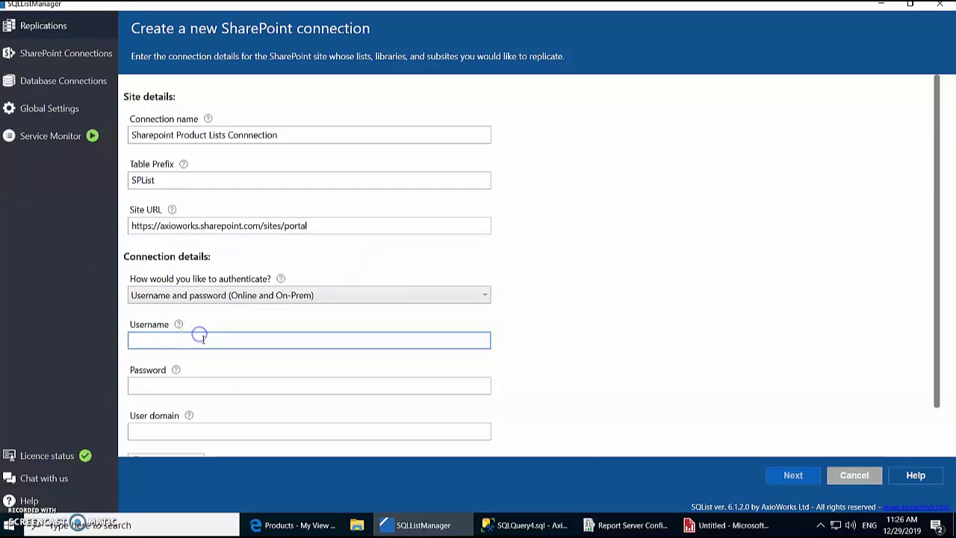
key(ctrl+v)
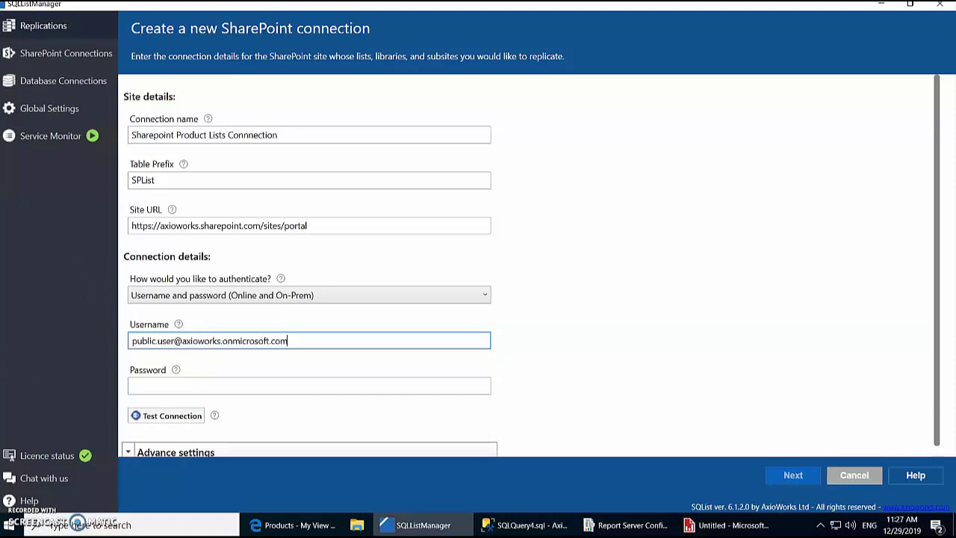
click(290, 382)
key(ctrl+v)
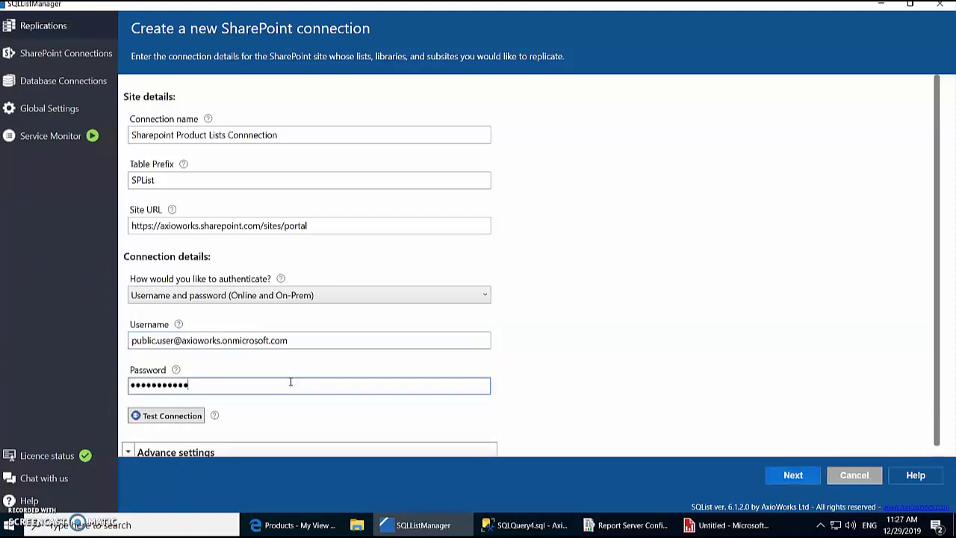
click(164, 416)
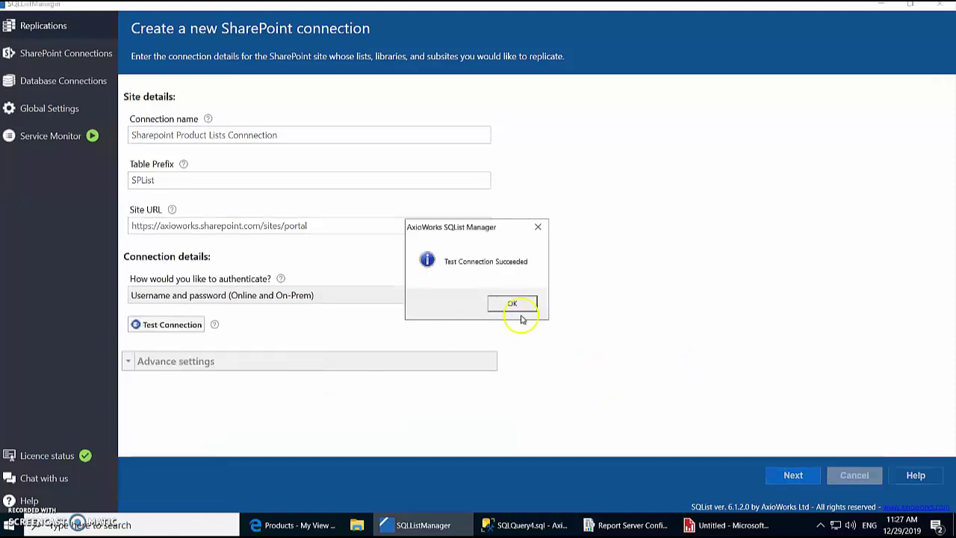
Step: Choose individual lists, tick Categories, Category Groups and Products, and continue
click(514, 303)
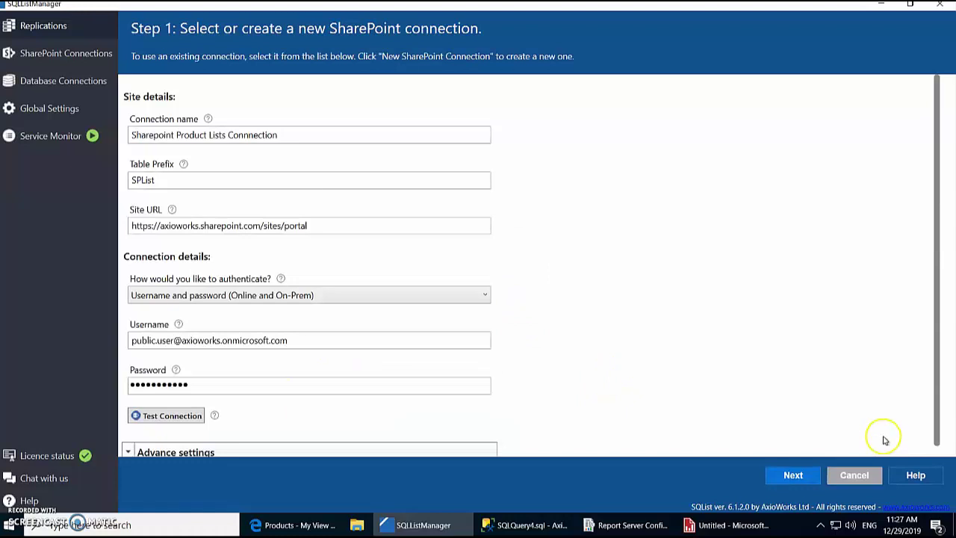
click(792, 475)
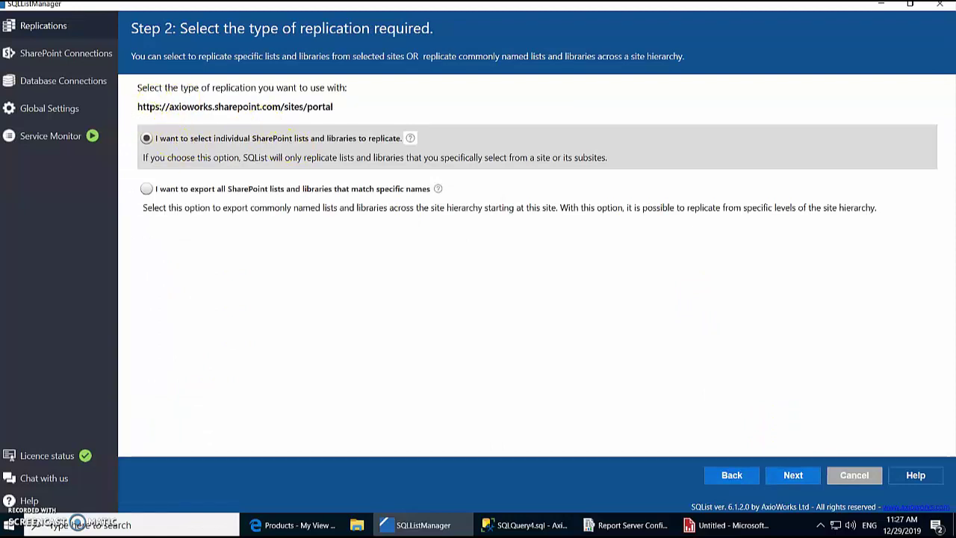
click(795, 475)
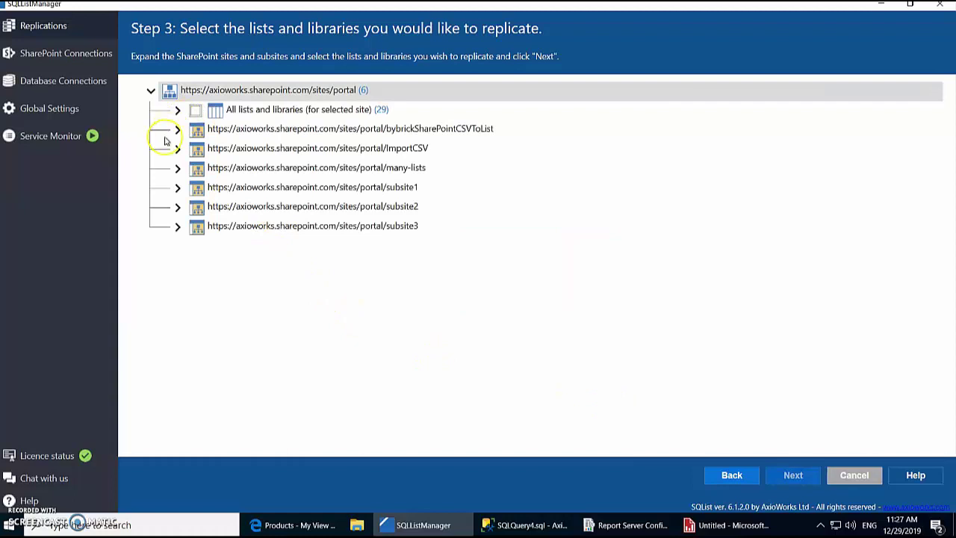
click(177, 110)
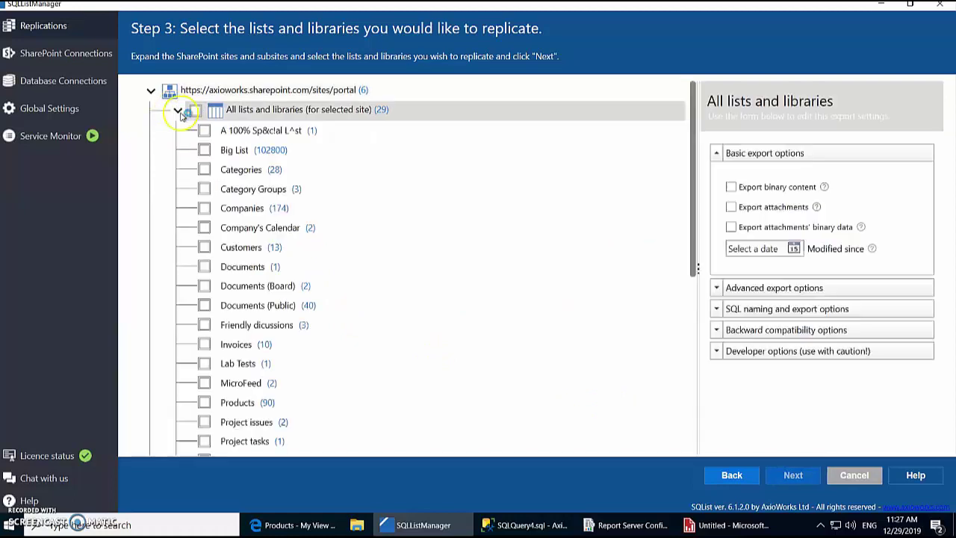
click(177, 110)
click(177, 109)
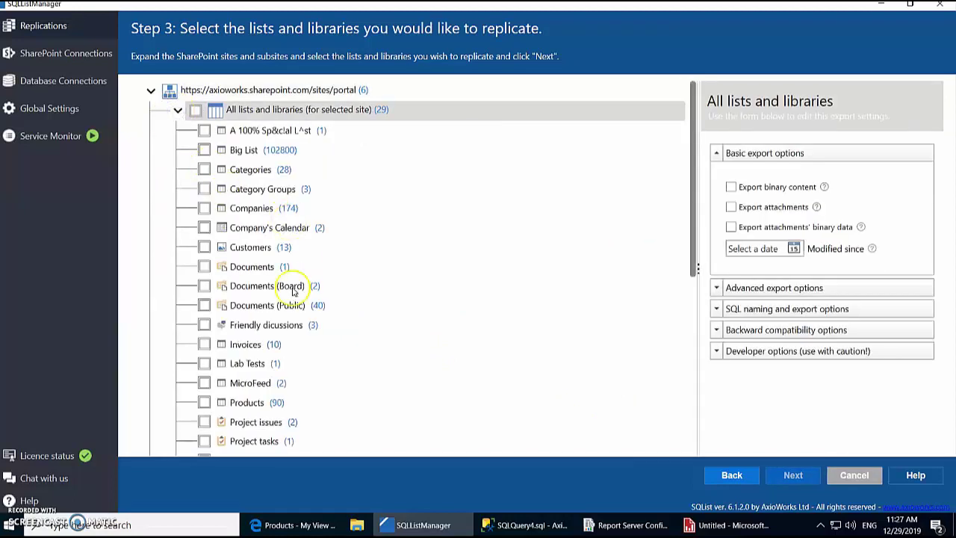
click(203, 169)
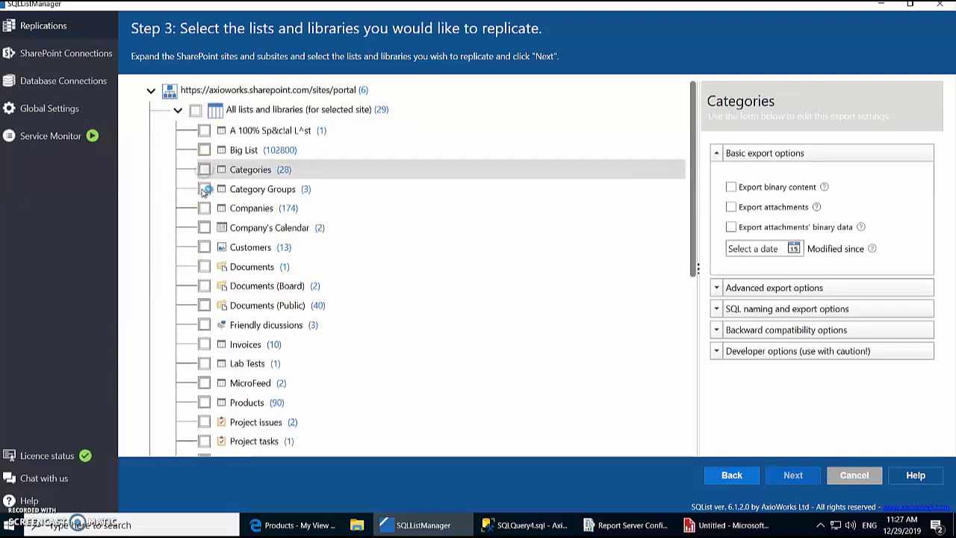
click(204, 189)
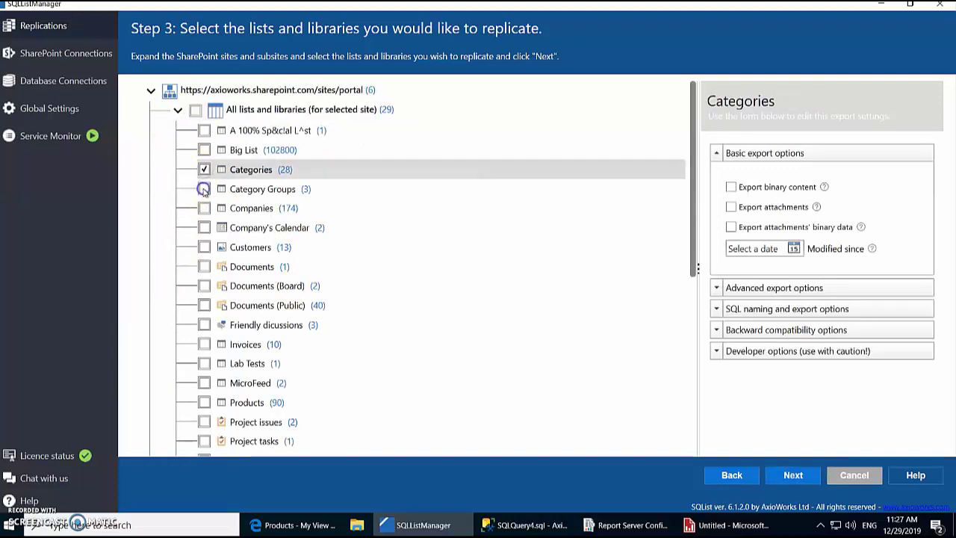
click(204, 403)
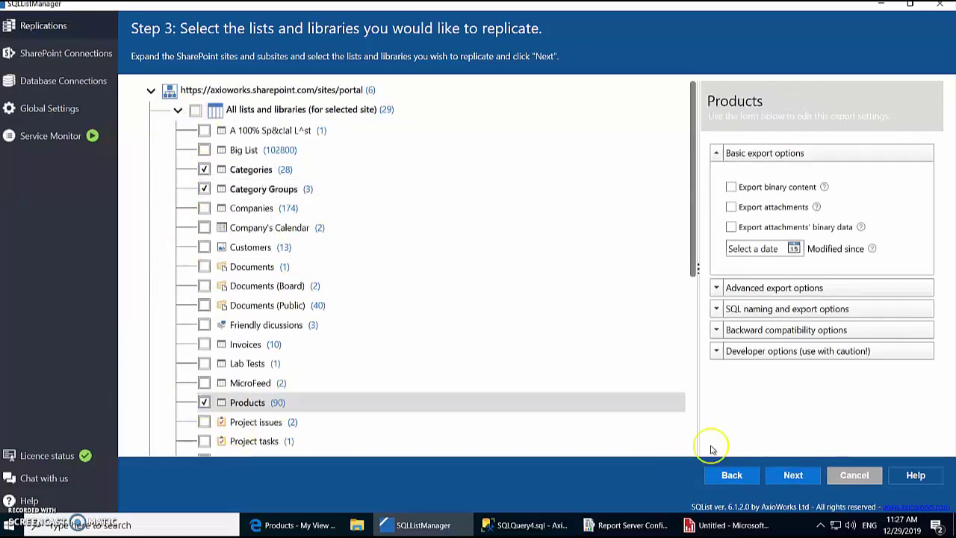
click(791, 475)
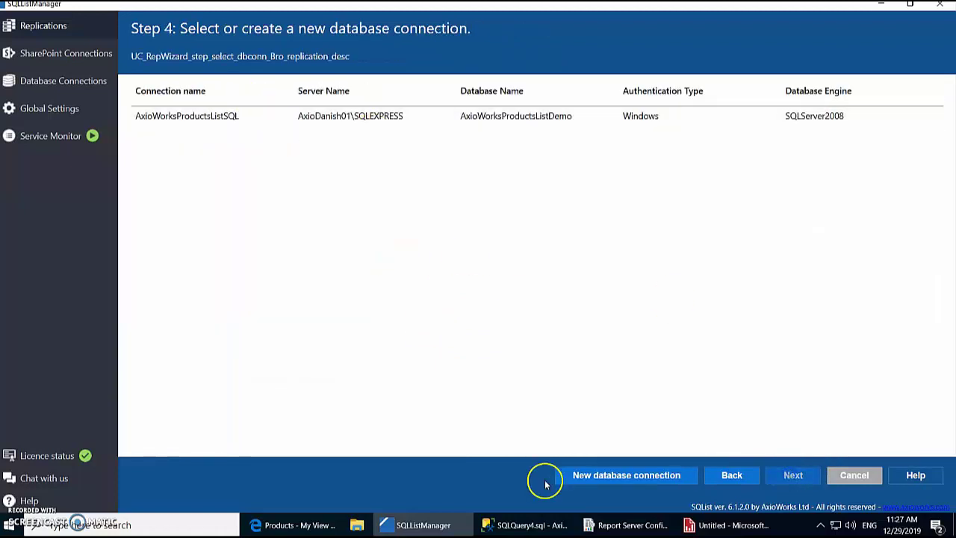
Step: Start a new database connection and name it AxioDemoSQLSSRSDatabase
click(665, 476)
click(279, 136)
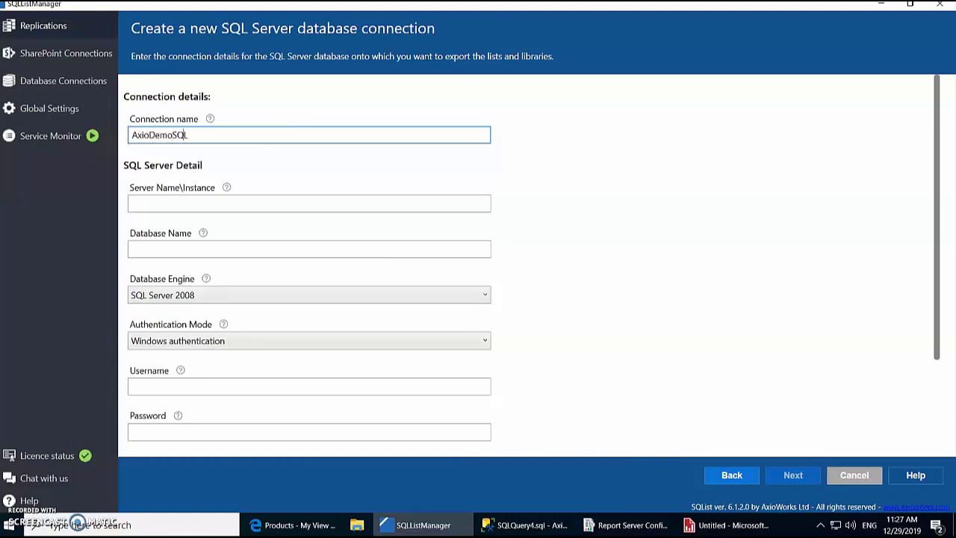
text(SSRSDatabase)
click(336, 202)
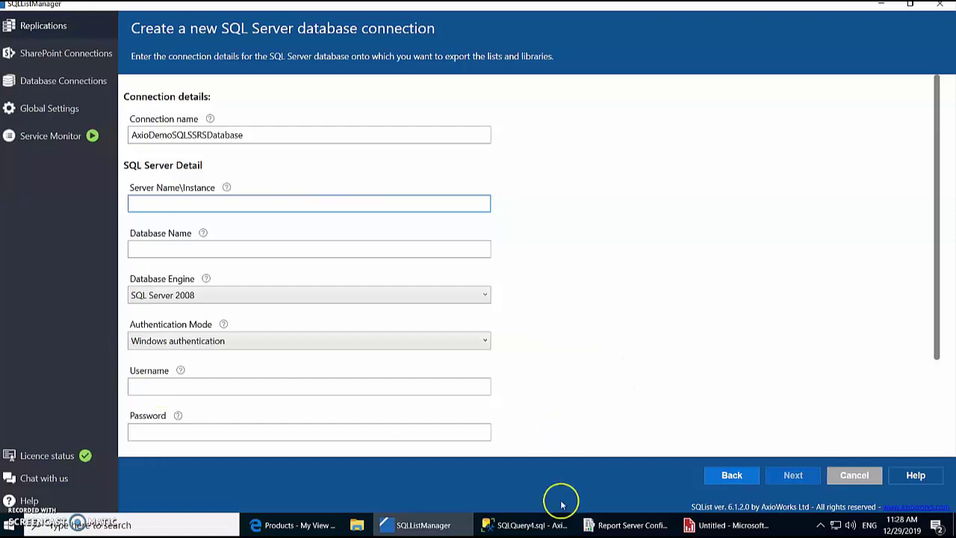
Step: Copy the server name from SSMS server properties into the Server Name\Instance field
click(527, 525)
right_click(42, 105)
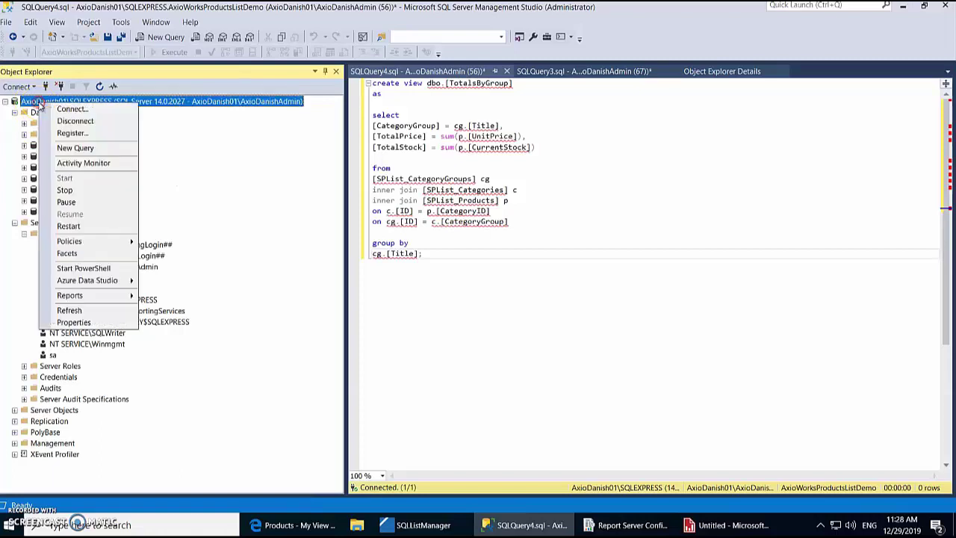
click(61, 322)
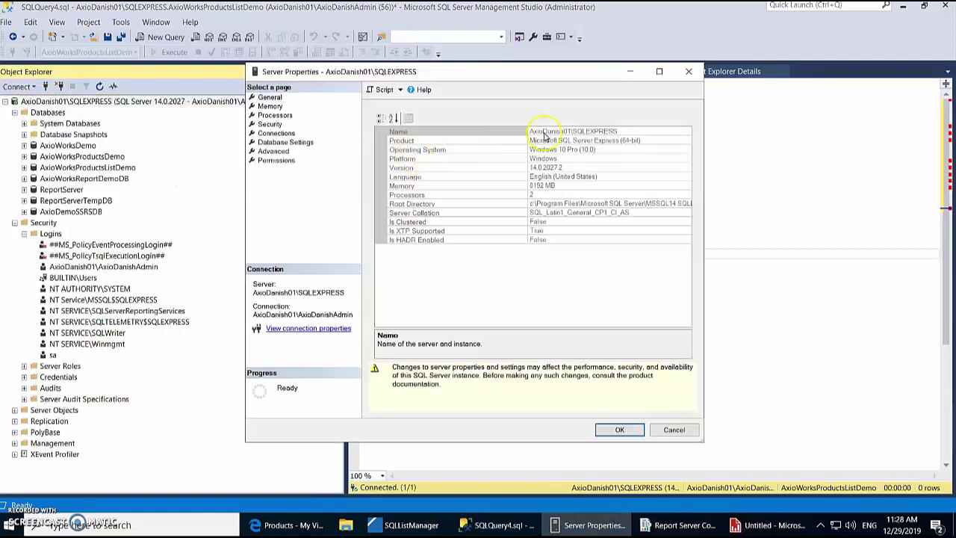
click(590, 131)
drag(620, 131, 511, 133)
key(ctrl+c)
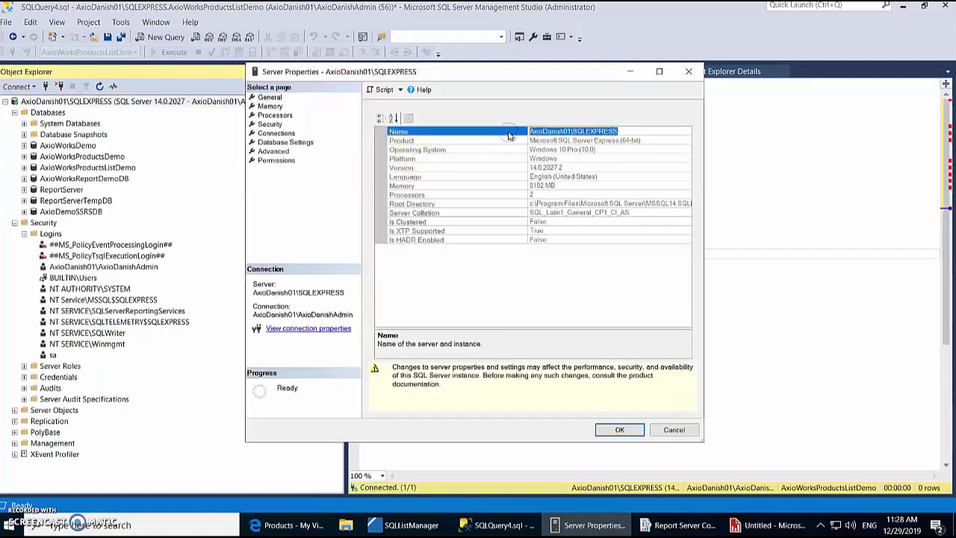
click(618, 429)
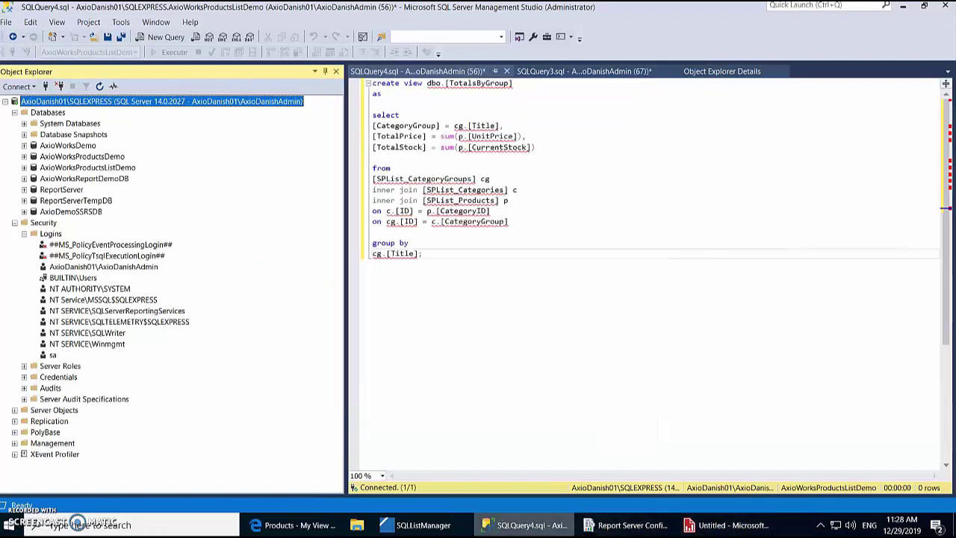
click(423, 525)
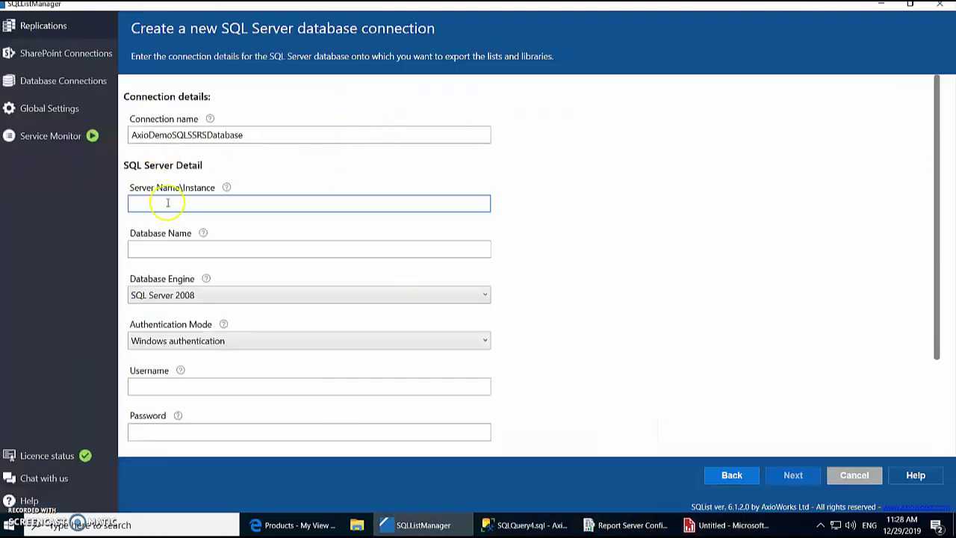
key(ctrl+v)
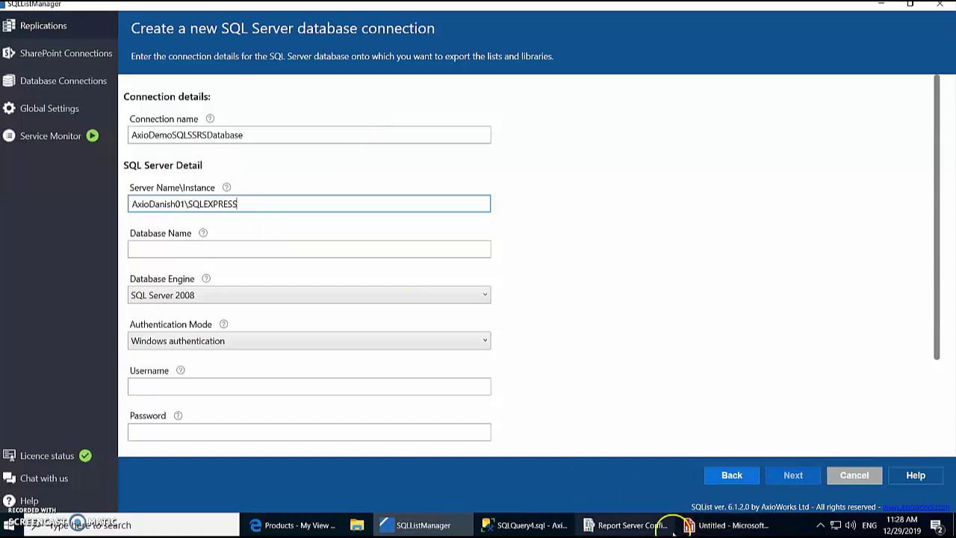
Step: Copy the AxioDemoSSRSDB database name from SSMS into the database field
click(526, 525)
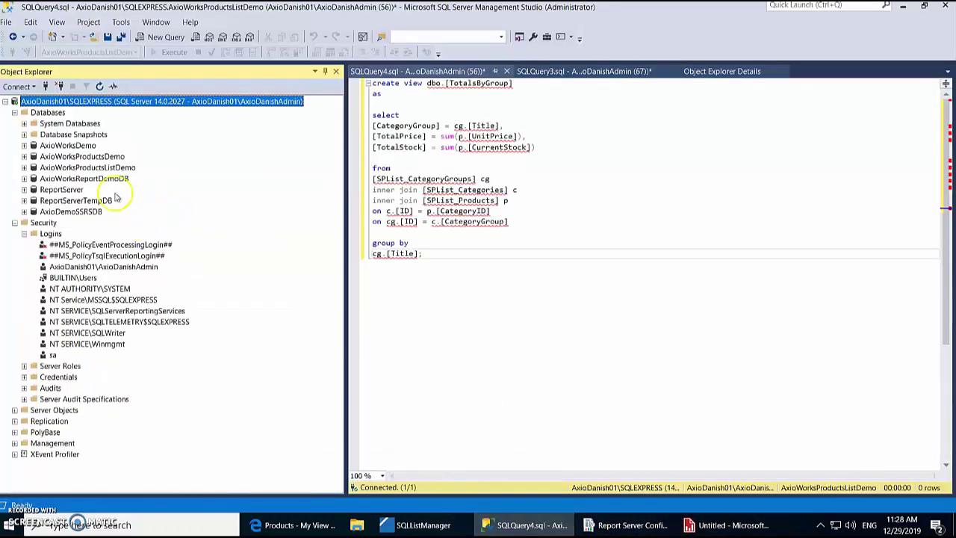
click(96, 213)
click(96, 214)
key(ctrl+c)
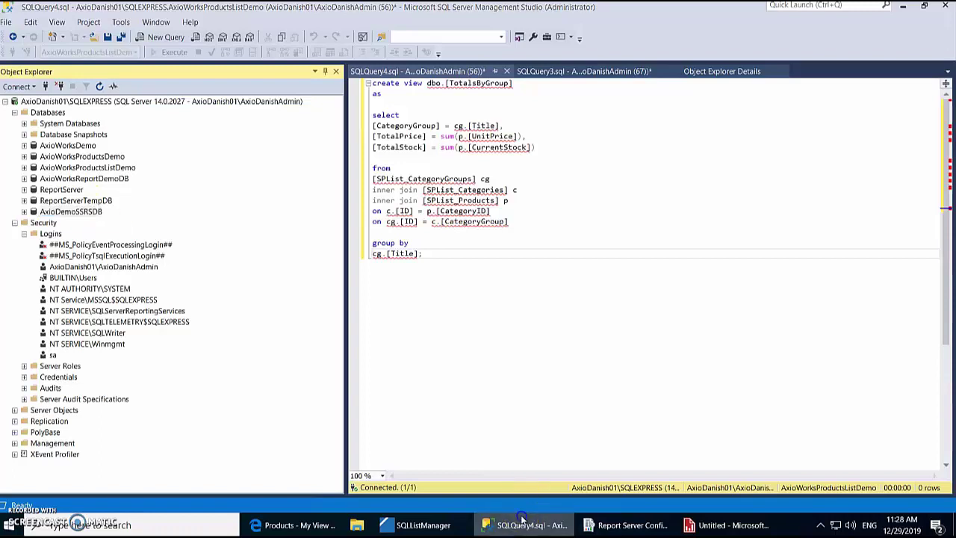
click(527, 524)
click(179, 248)
key(ctrl+v)
Step: Enter the account username, password and domain, test successfully, and continue to replication naming
scroll(329, 314, down, 3)
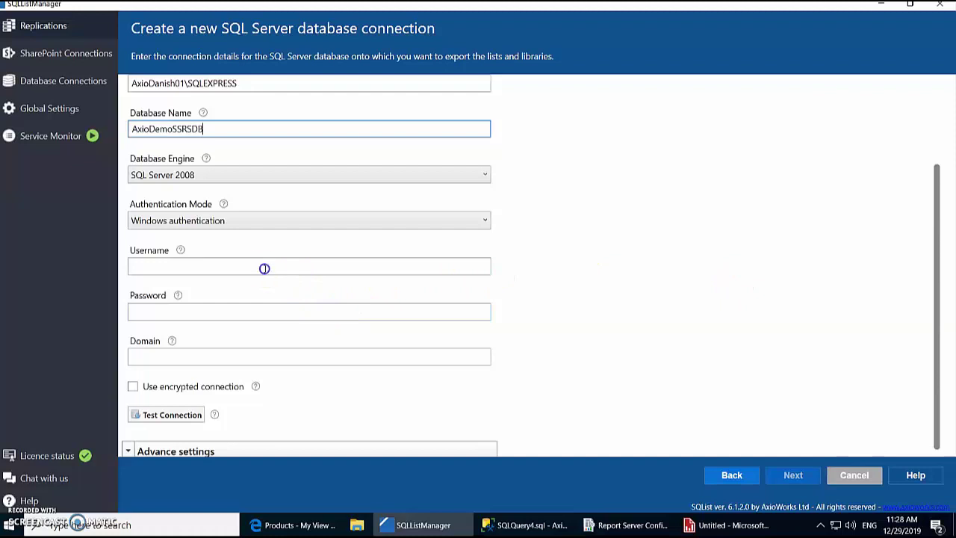
click(262, 266)
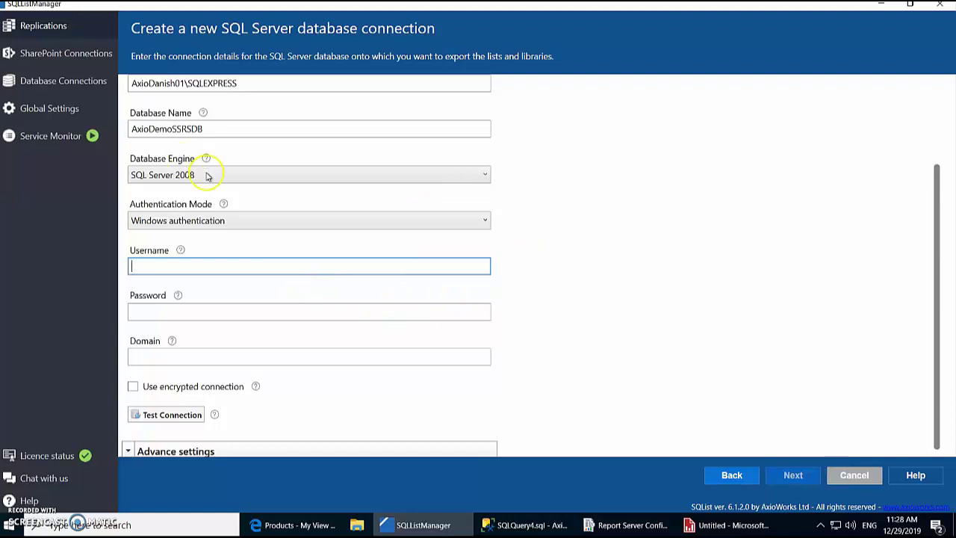
click(206, 262)
text(AxioDanishAdmin)
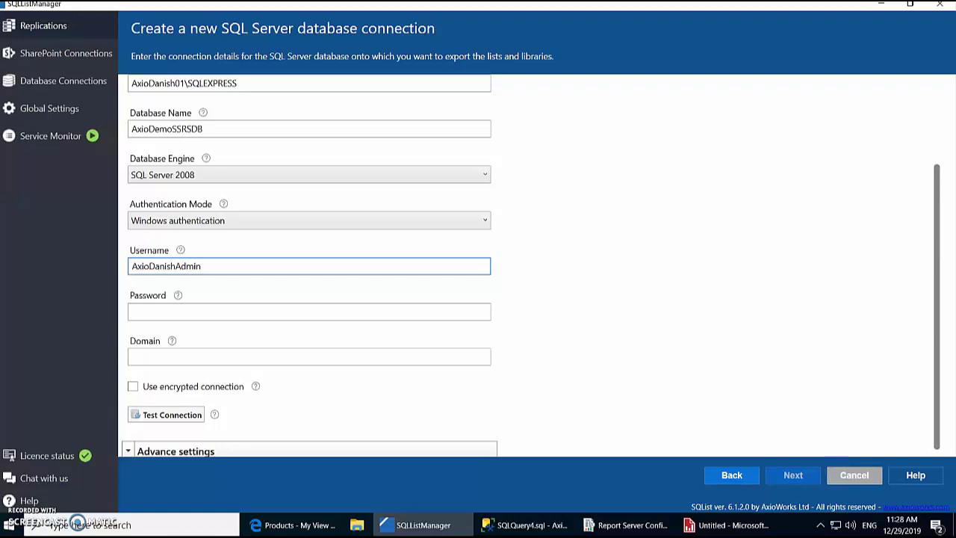
click(216, 311)
key(ctrl+v)
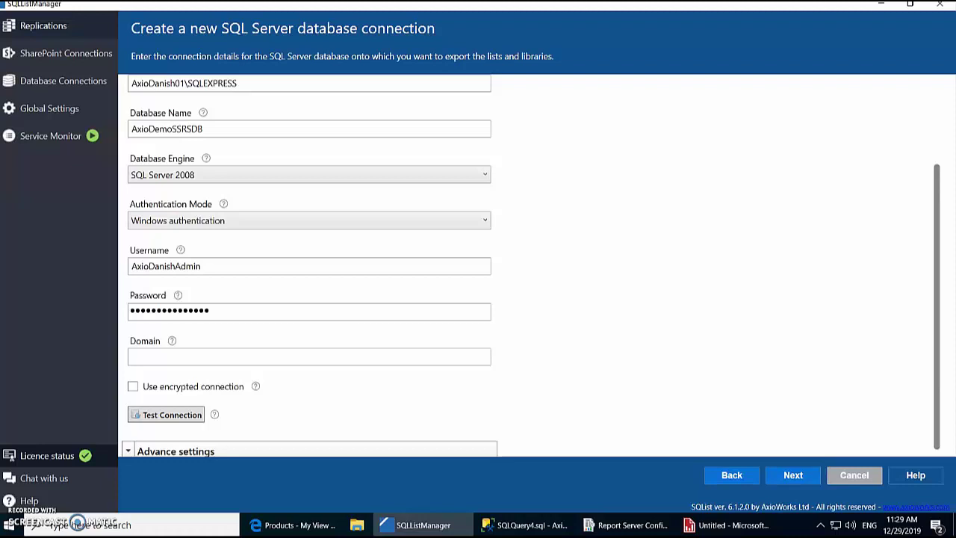
click(210, 355)
click(171, 414)
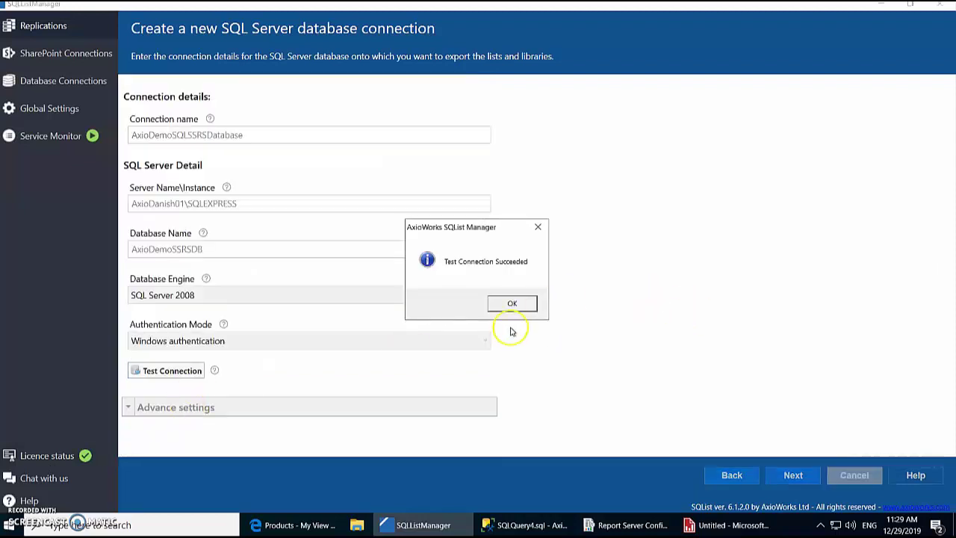
click(512, 303)
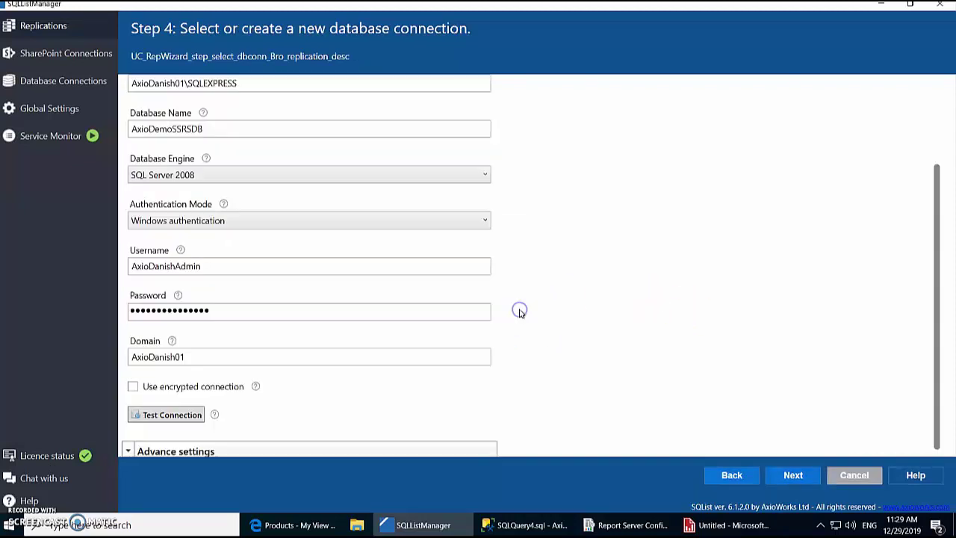
click(793, 474)
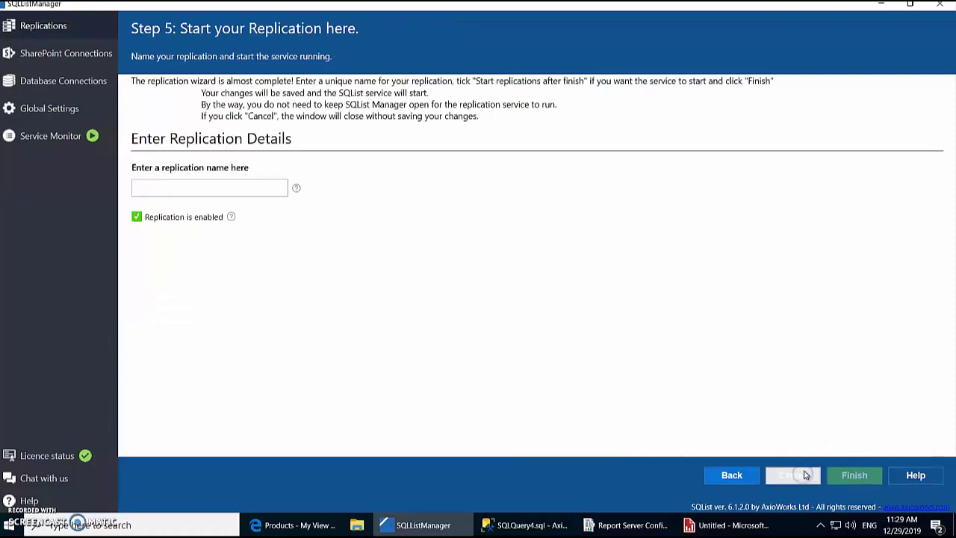
Step: Name the replication SSRSReport and finish creating it
click(197, 188)
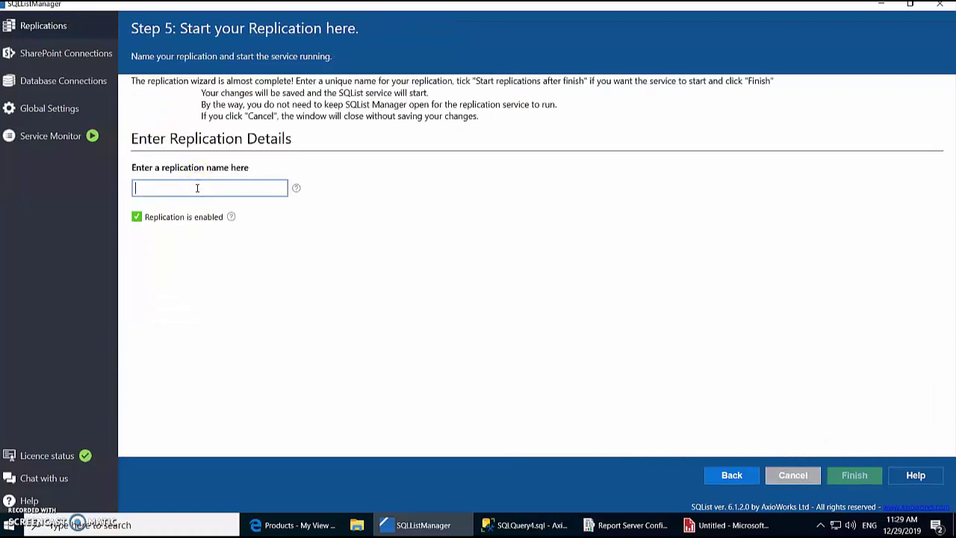
text(SSRSReportReplication)
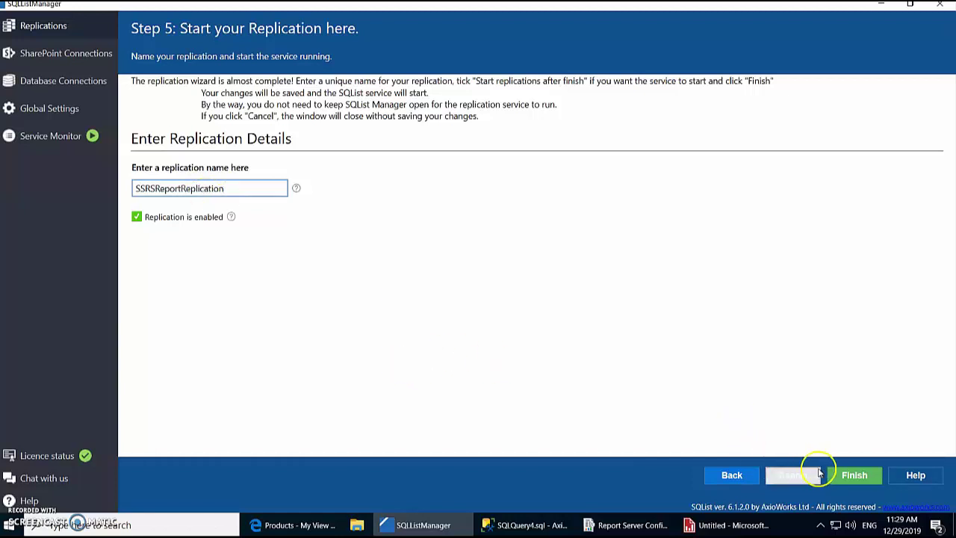
click(844, 476)
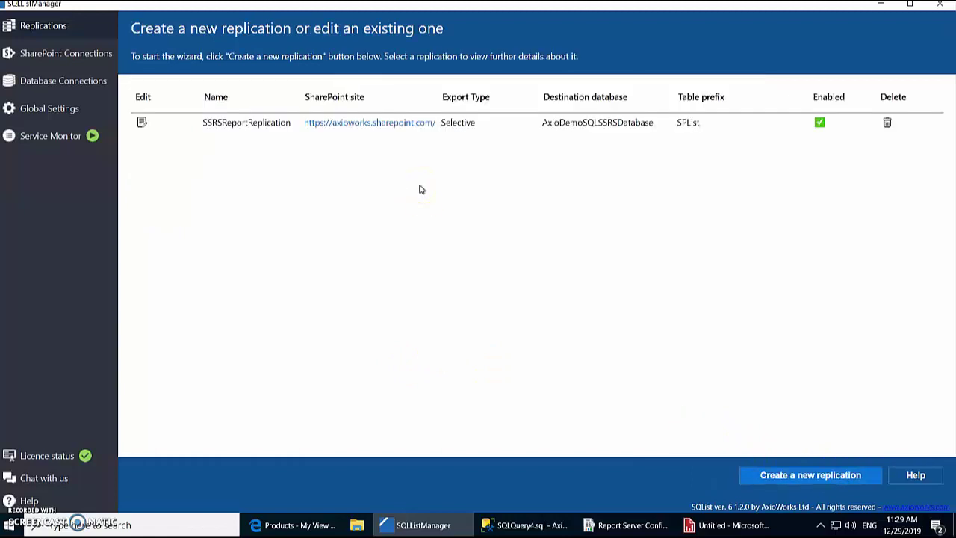
Step: View the Service Monitor log of replication cycles
click(382, 86)
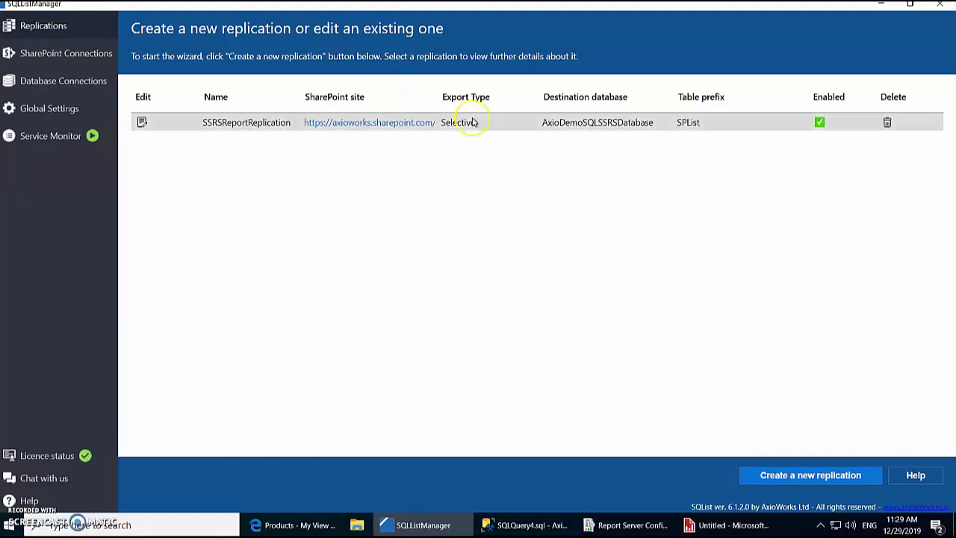
click(50, 137)
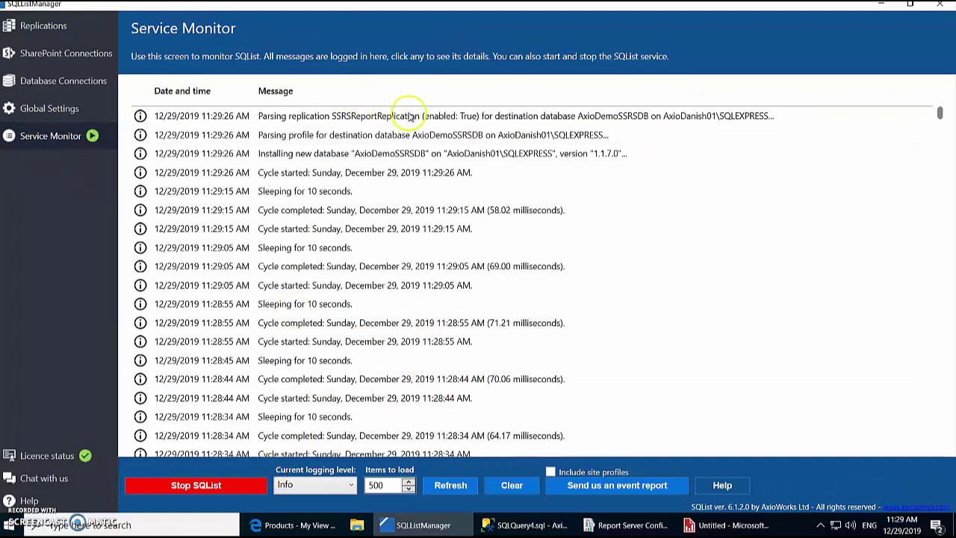
scroll(403, 278, down, 3)
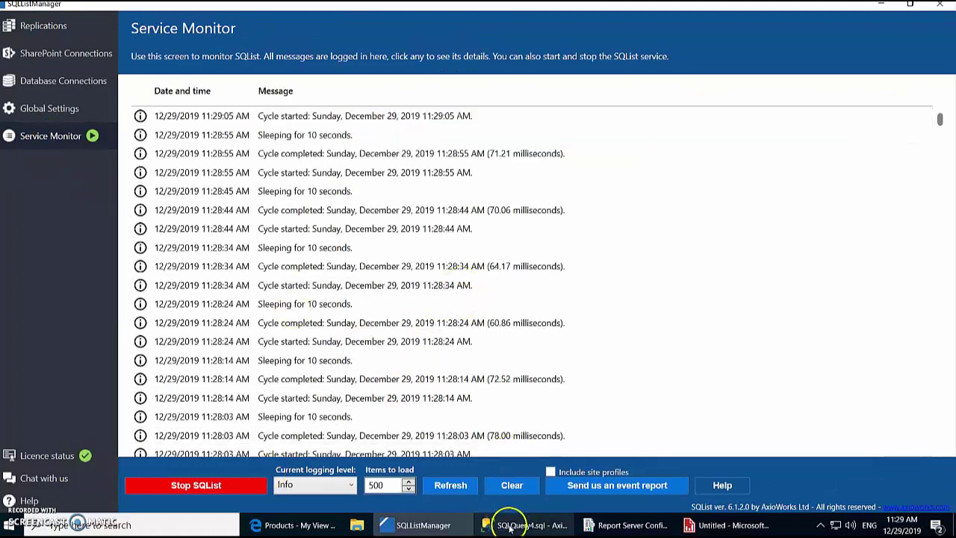
Step: Refresh AxioDemoSSRSDB in SSMS to show the replicated SPList tables
click(510, 526)
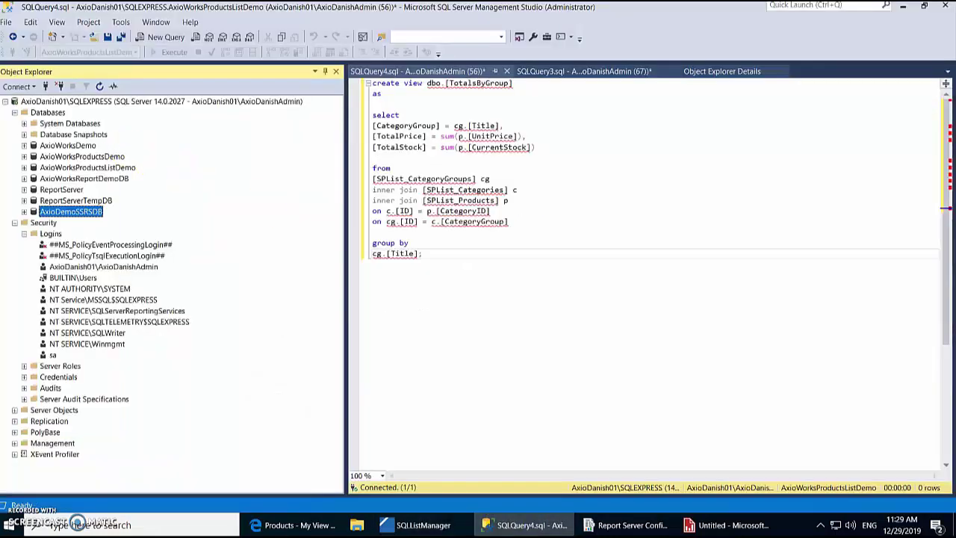
click(25, 212)
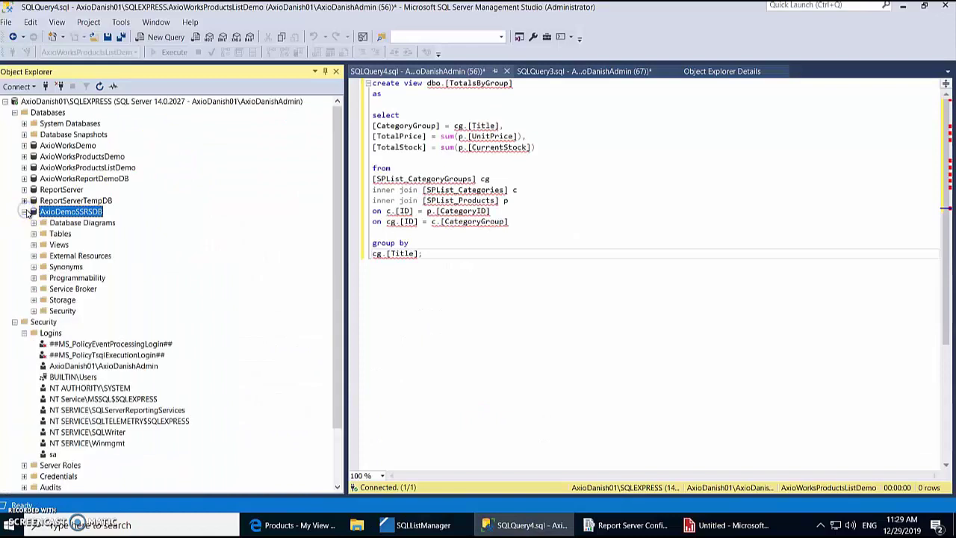
click(34, 234)
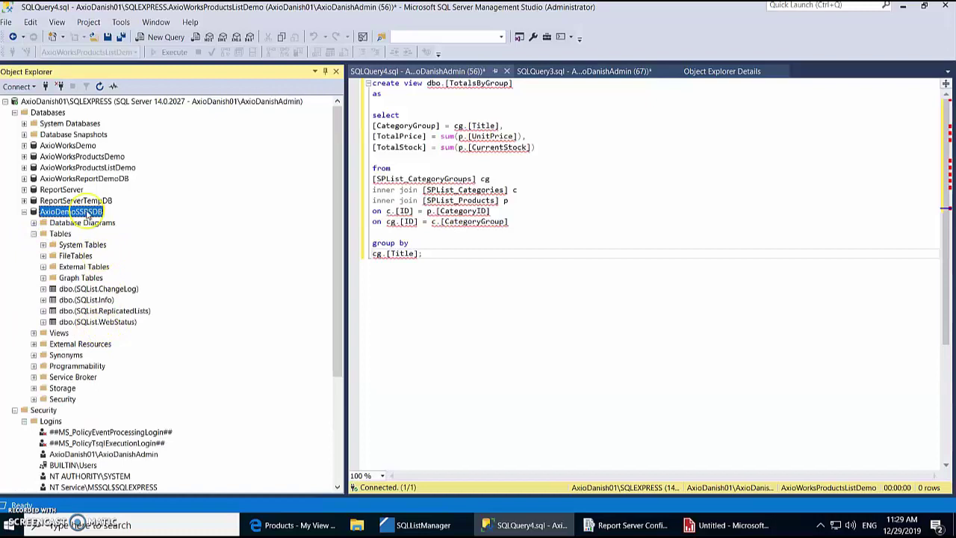
right_click(88, 214)
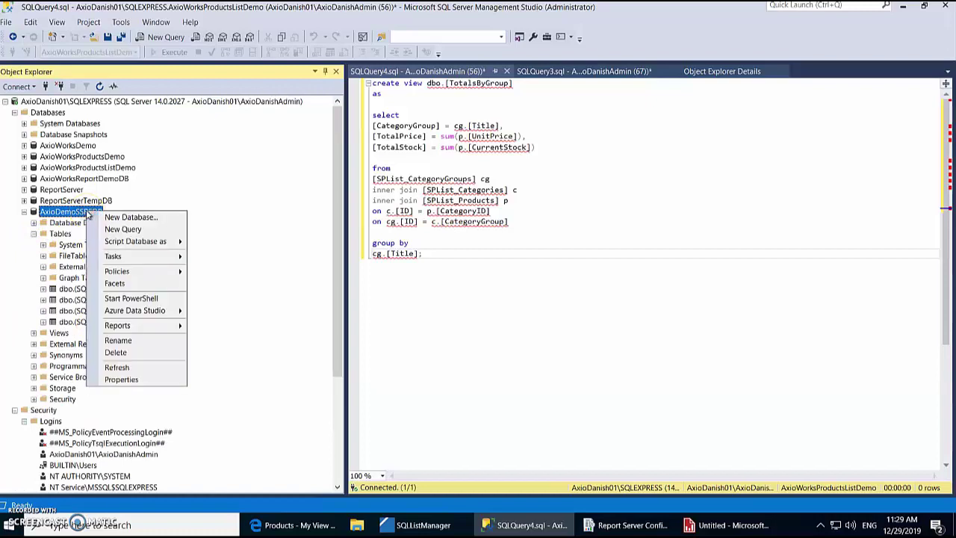
click(119, 367)
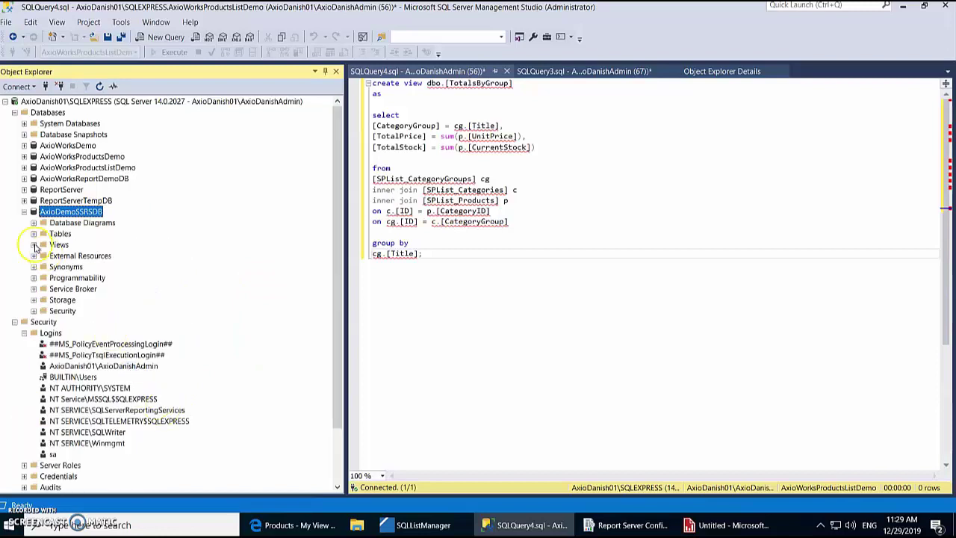
click(33, 234)
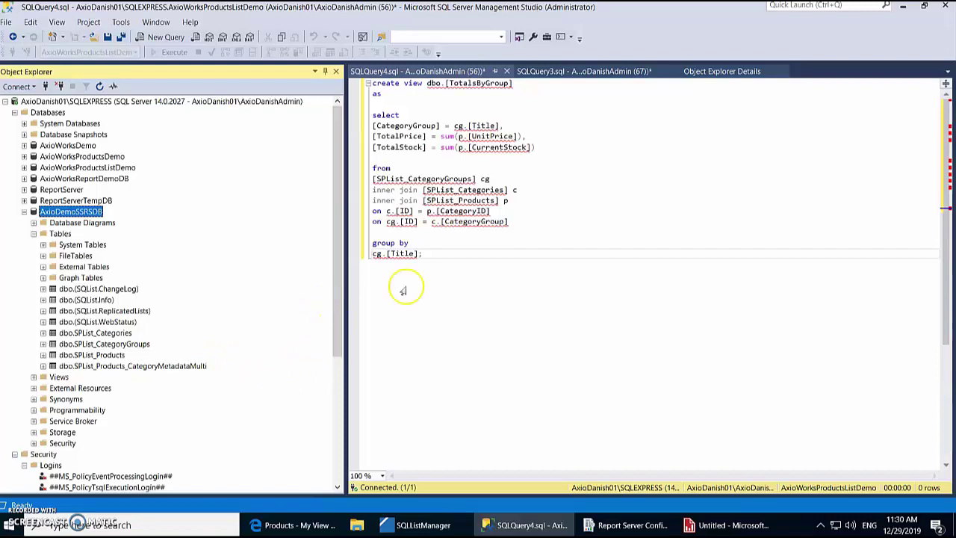
Step: Run the TotalsByGroup view query against the AxioDemoSSRSDB database
click(457, 269)
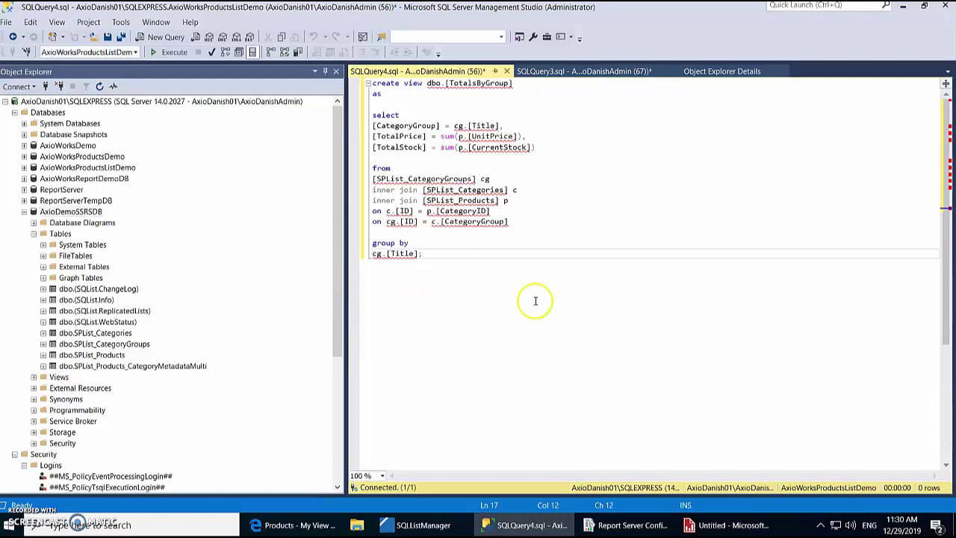
click(430, 252)
drag(430, 252, 343, 88)
click(638, 424)
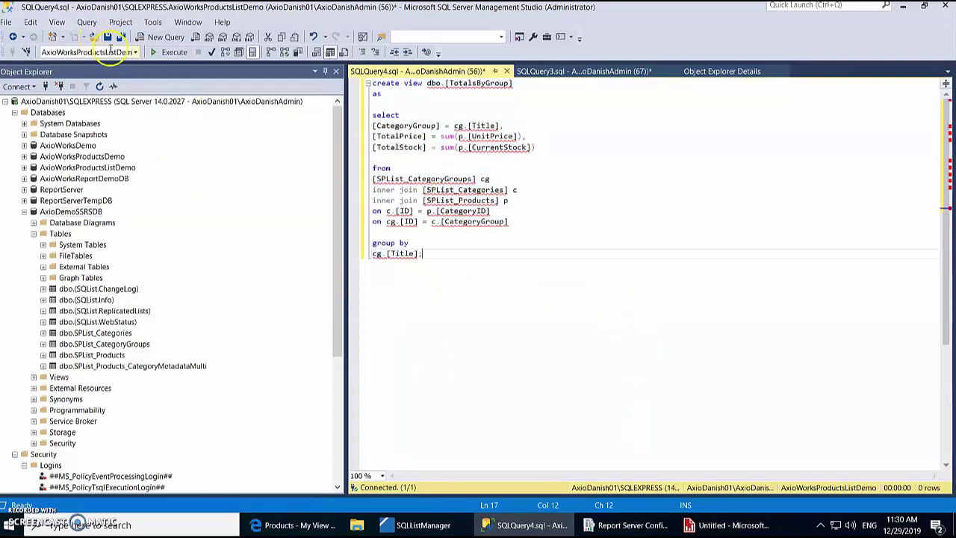
click(137, 52)
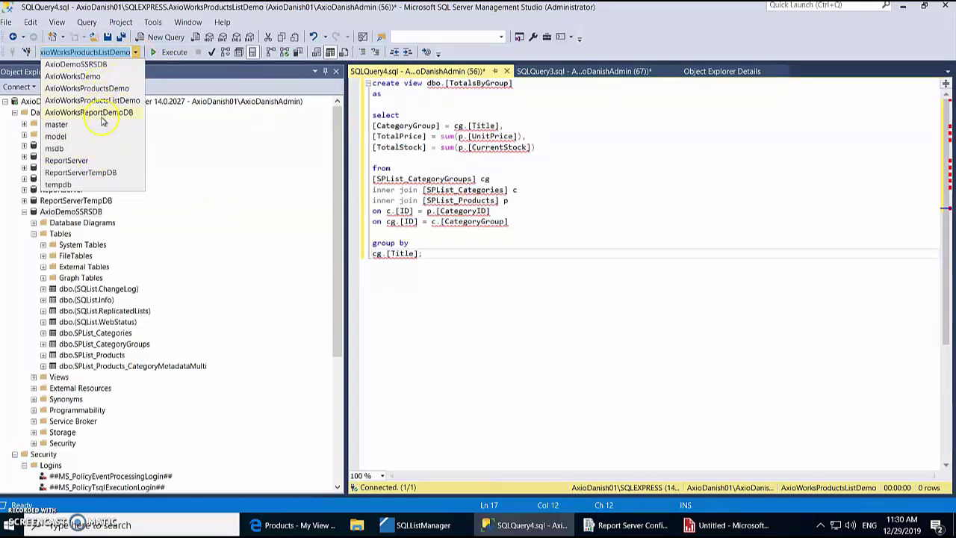
click(98, 65)
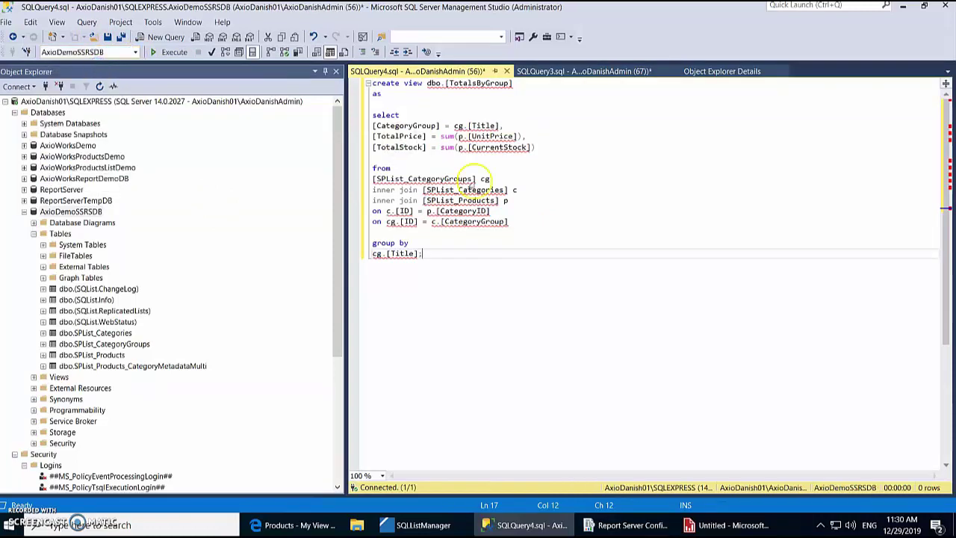
click(558, 204)
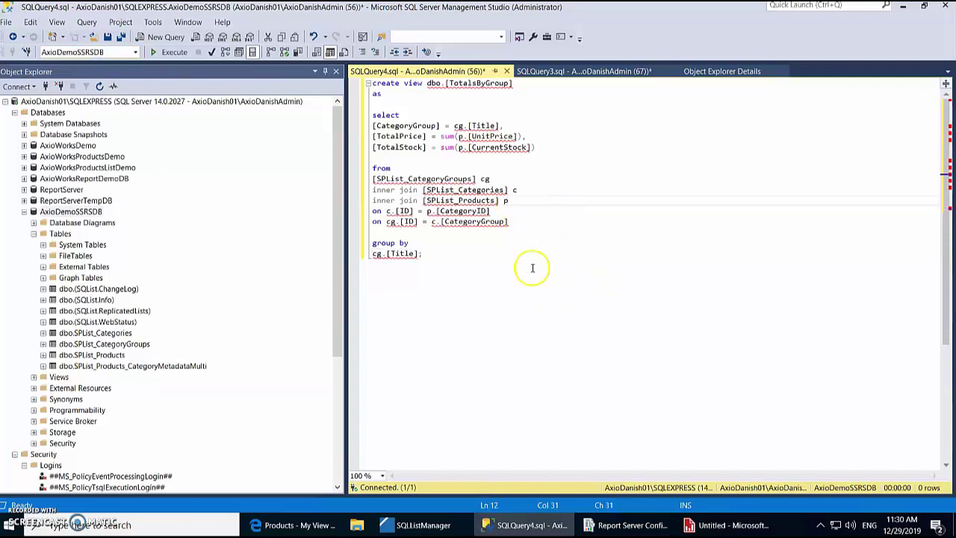
click(483, 257)
click(455, 116)
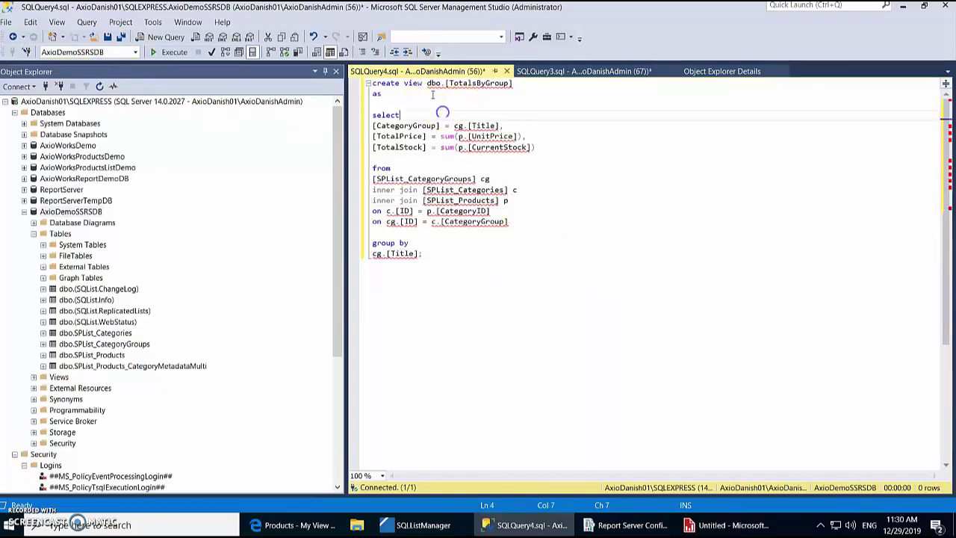
click(167, 54)
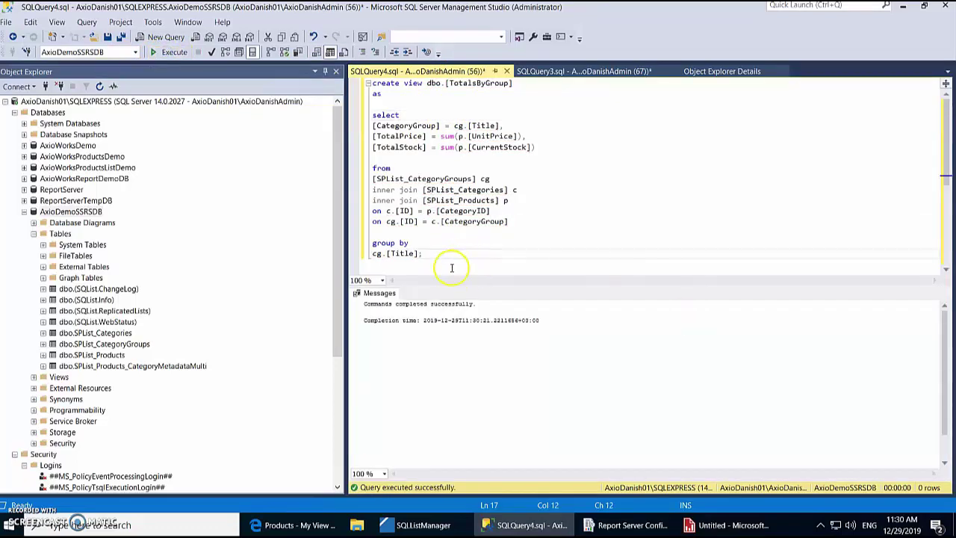
drag(433, 255, 373, 125)
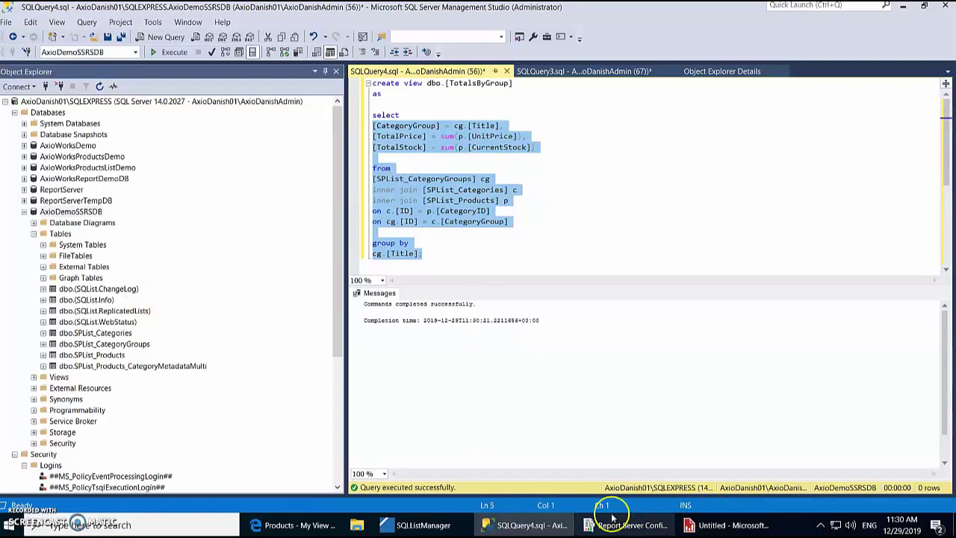
Step: Start a Chart Wizard dataset with a new data source and open its Connection Properties
click(758, 527)
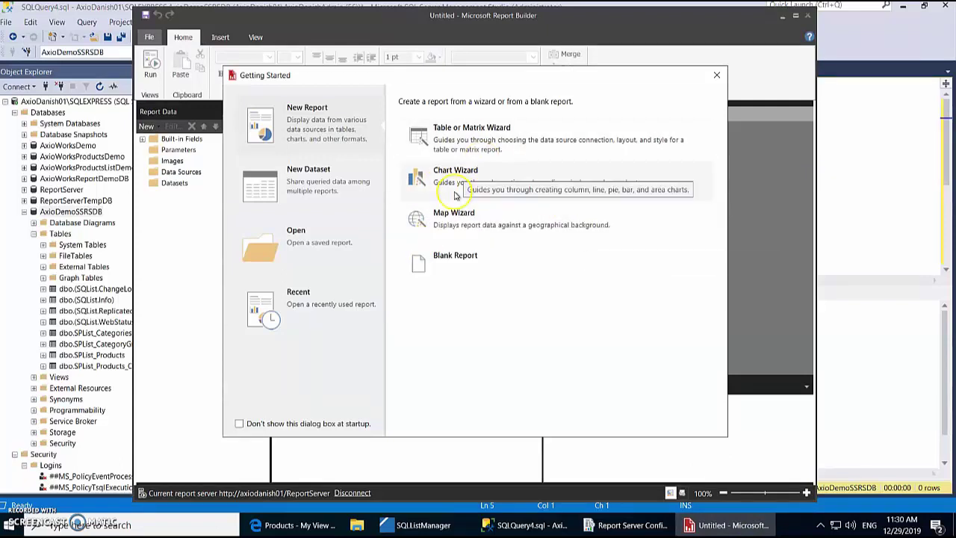
click(486, 173)
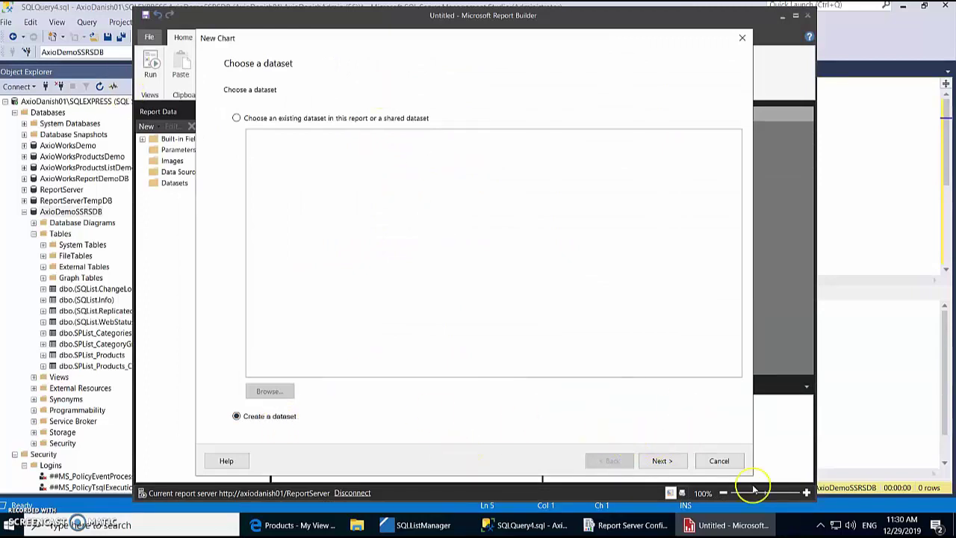
click(661, 460)
click(320, 390)
click(326, 389)
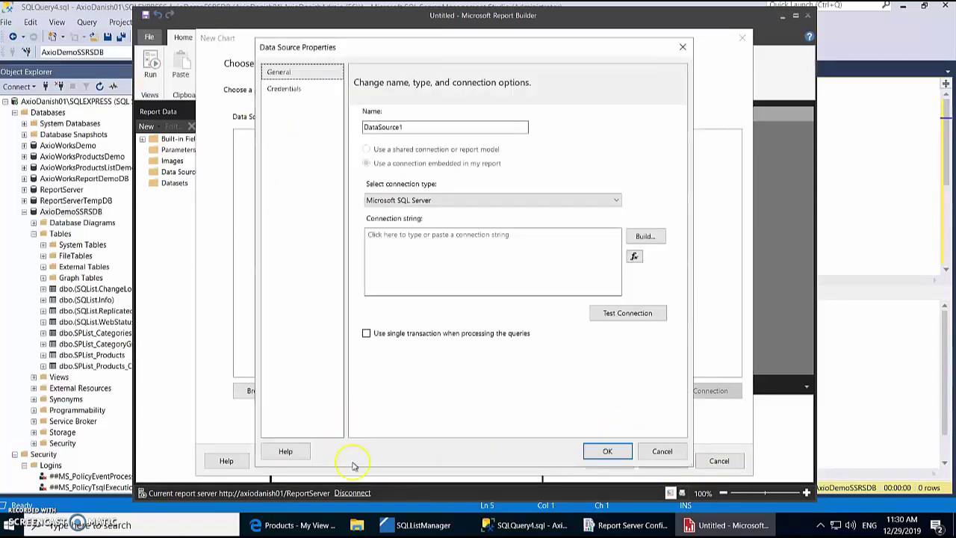
click(647, 235)
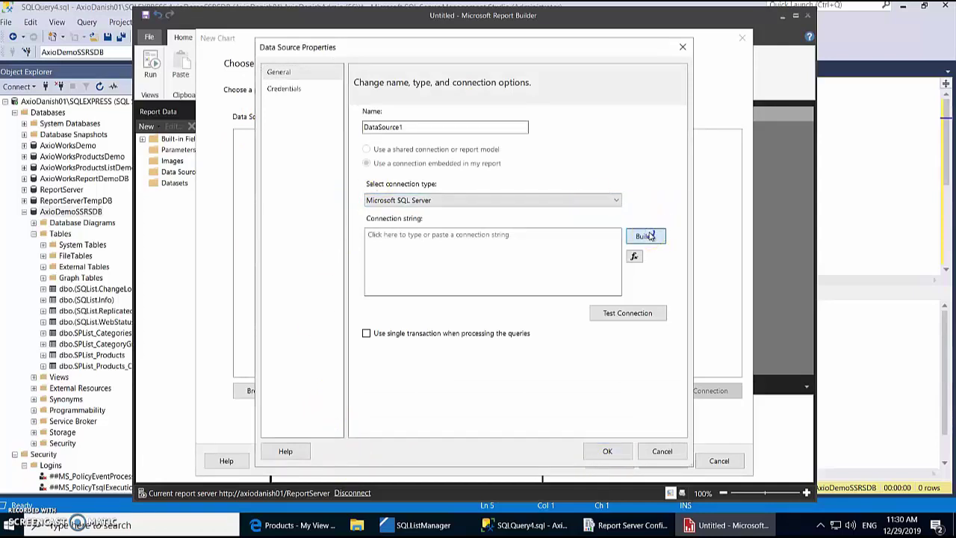
click(532, 153)
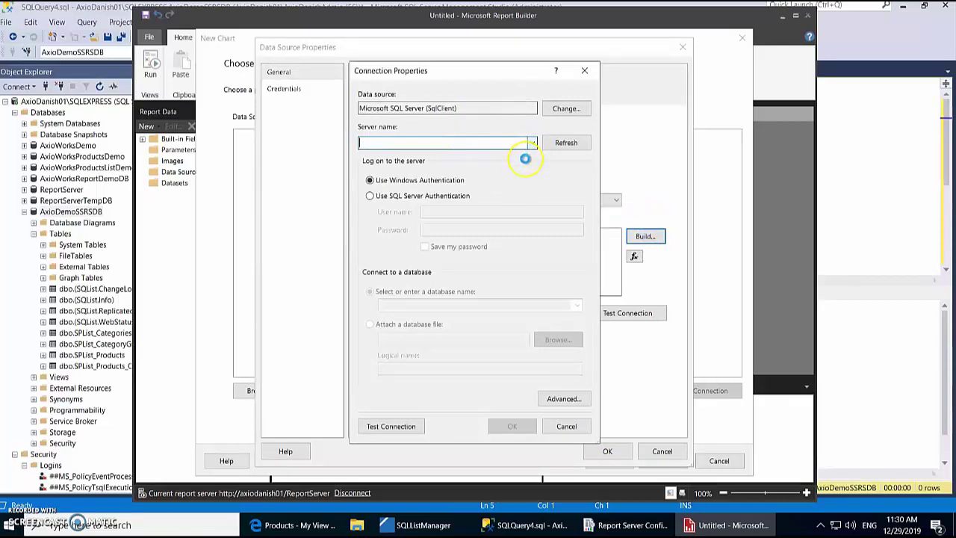
Step: Paste the server instance name from SSMS and switch to SQL Server authentication
click(502, 142)
right_click(79, 101)
click(126, 316)
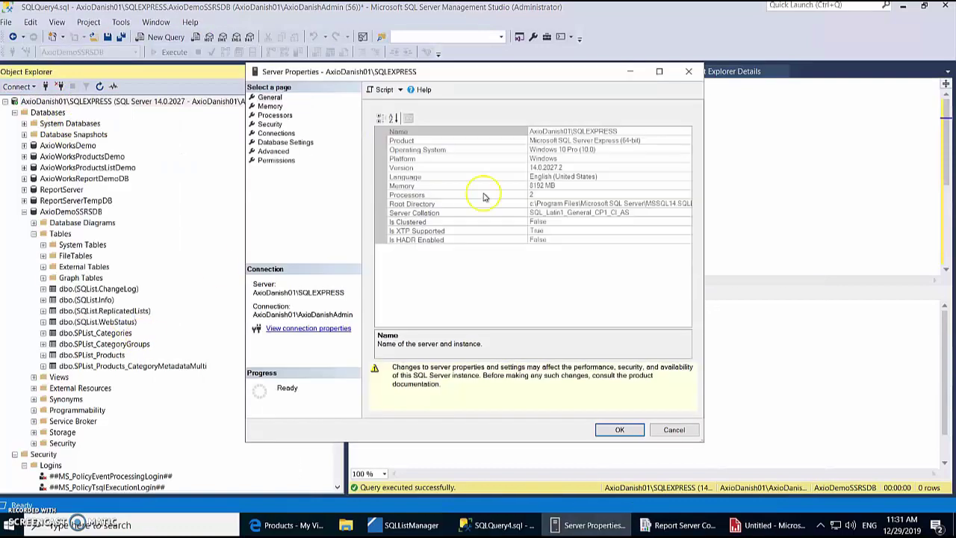
click(615, 131)
key(ctrl+c)
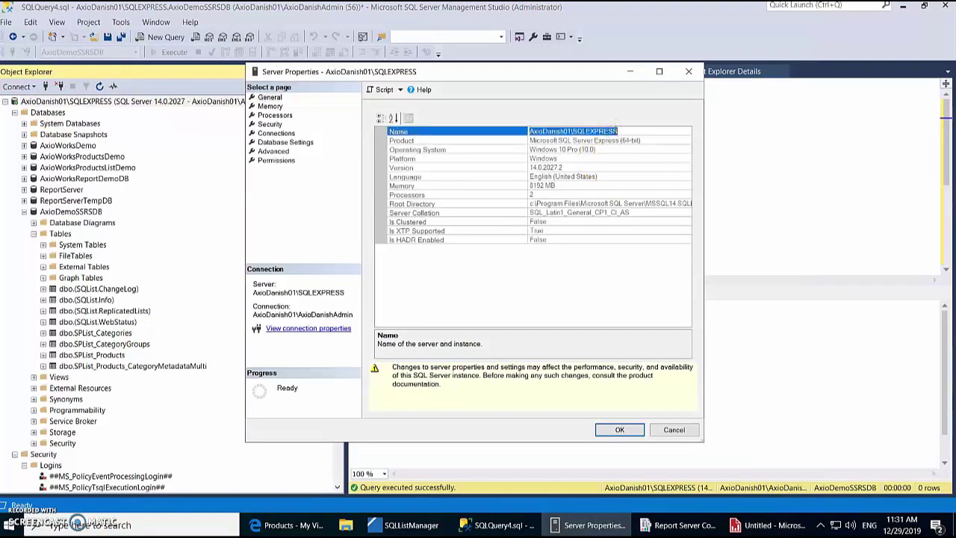
click(769, 525)
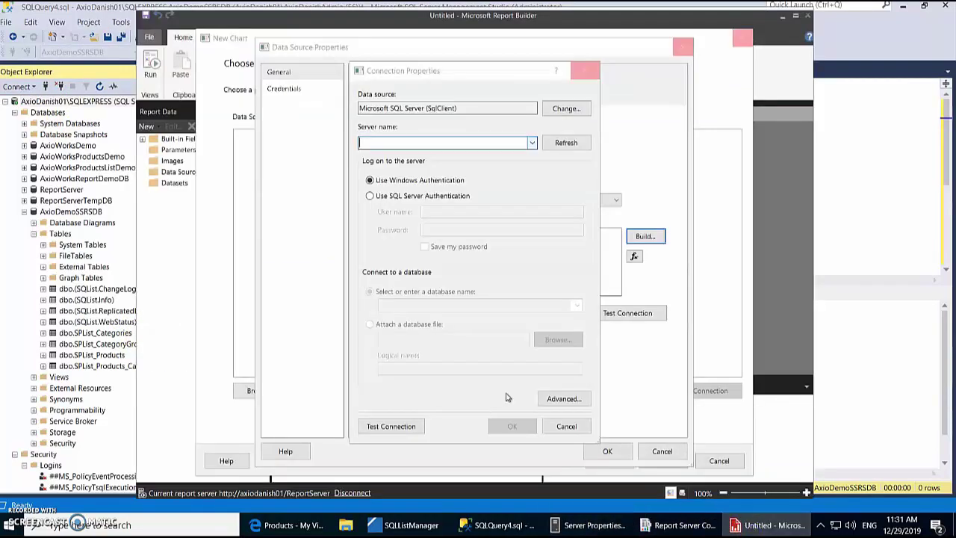
click(394, 147)
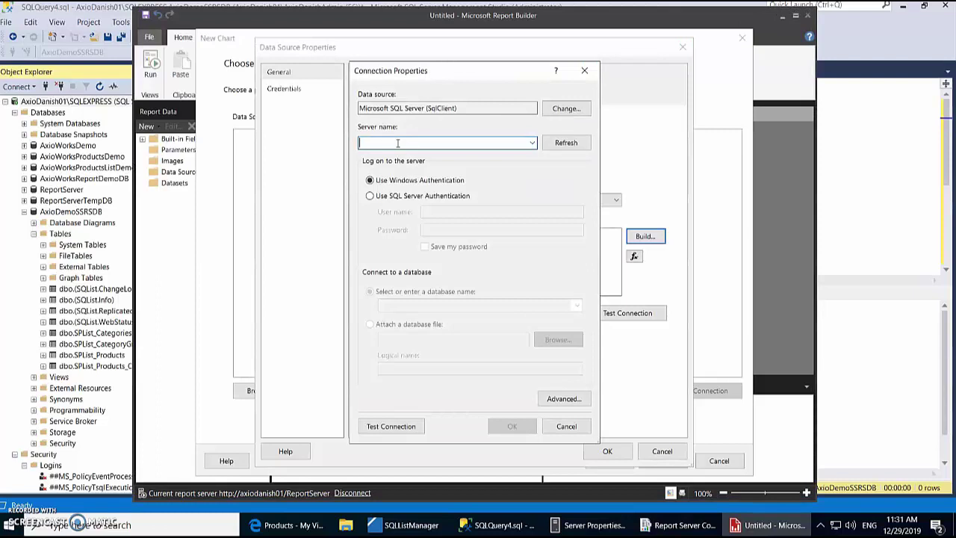
key(ctrl+v)
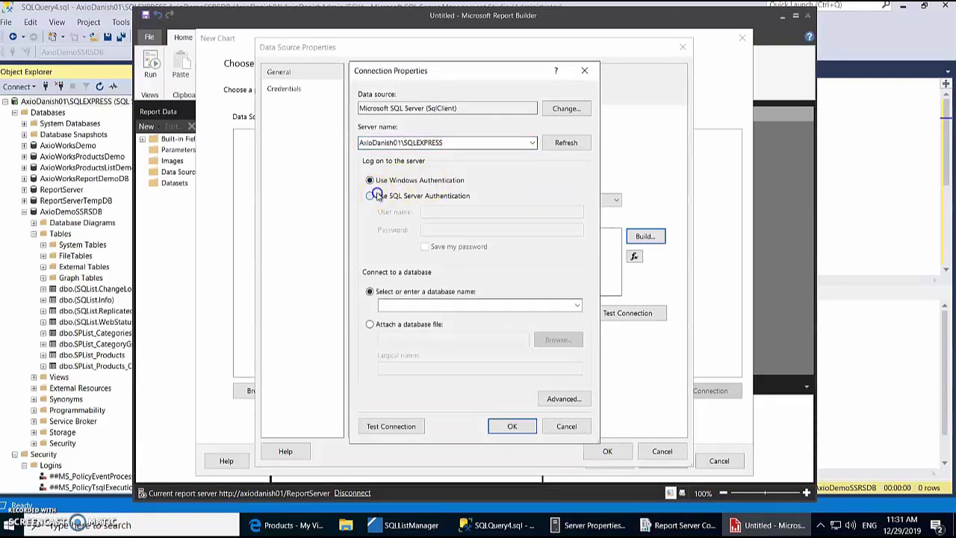
click(372, 196)
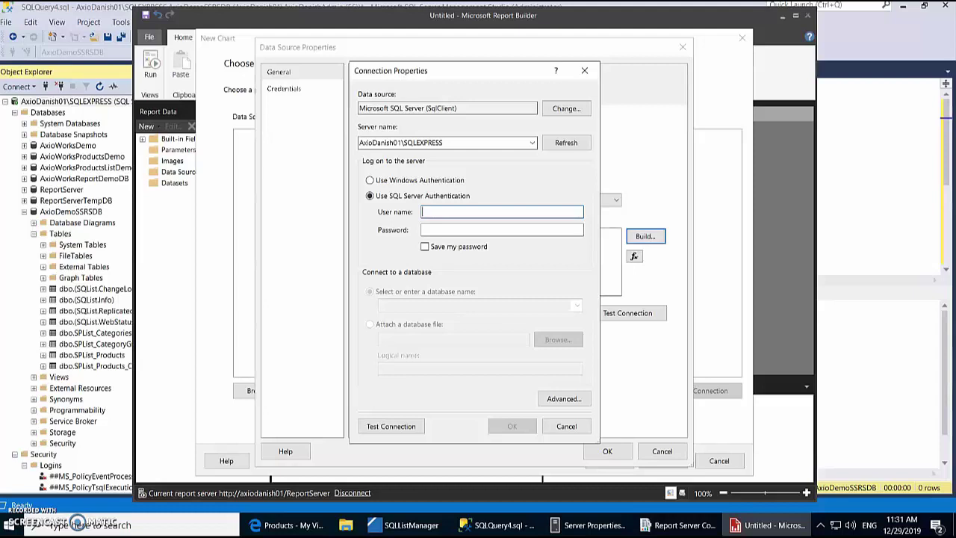
Step: Log in as sa with a saved password and select the AxioDemoSSRSDB database
click(481, 213)
text(sa)
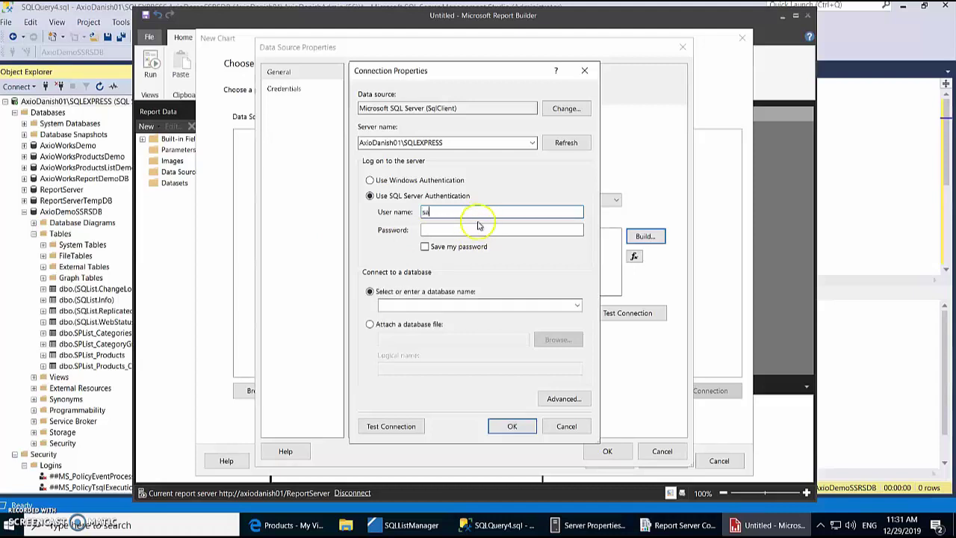
click(471, 229)
key(ctrl+v)
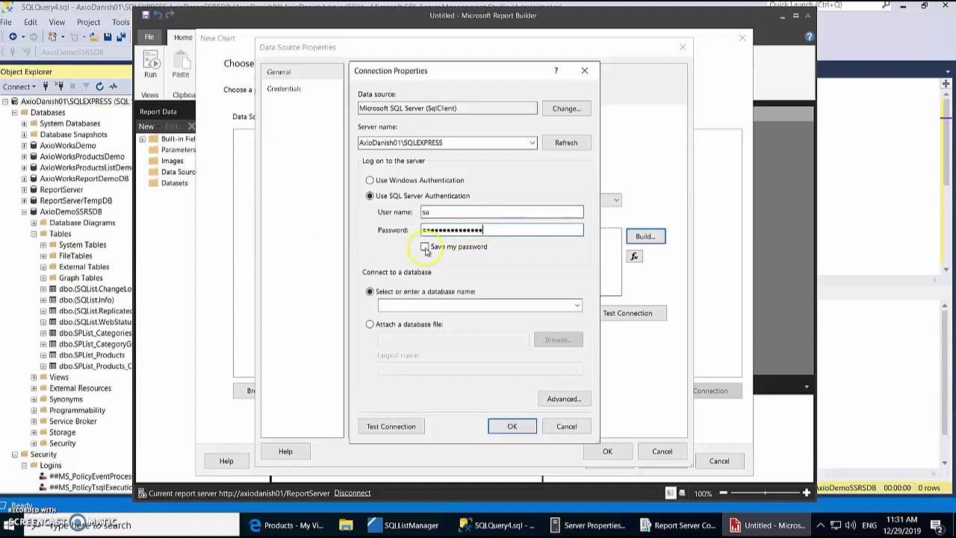
click(425, 247)
click(577, 304)
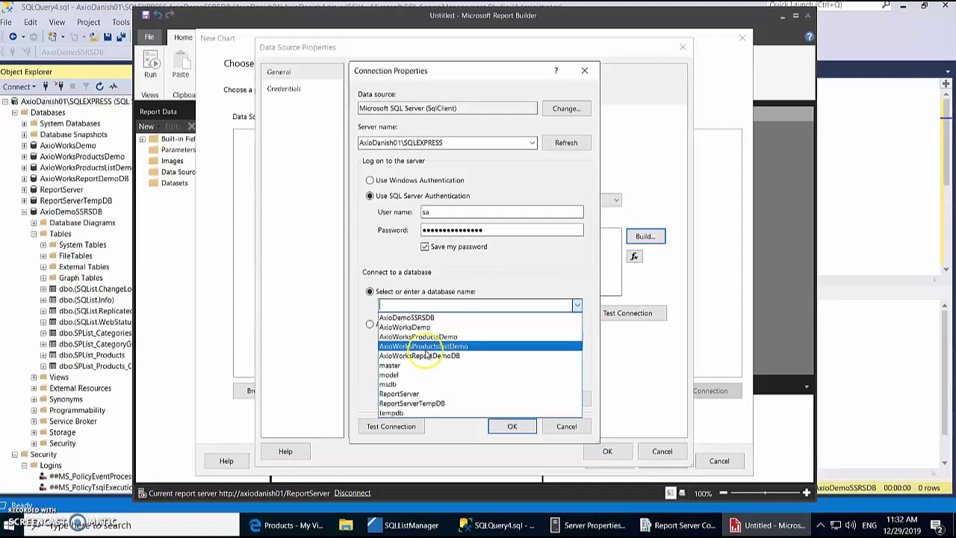
click(416, 317)
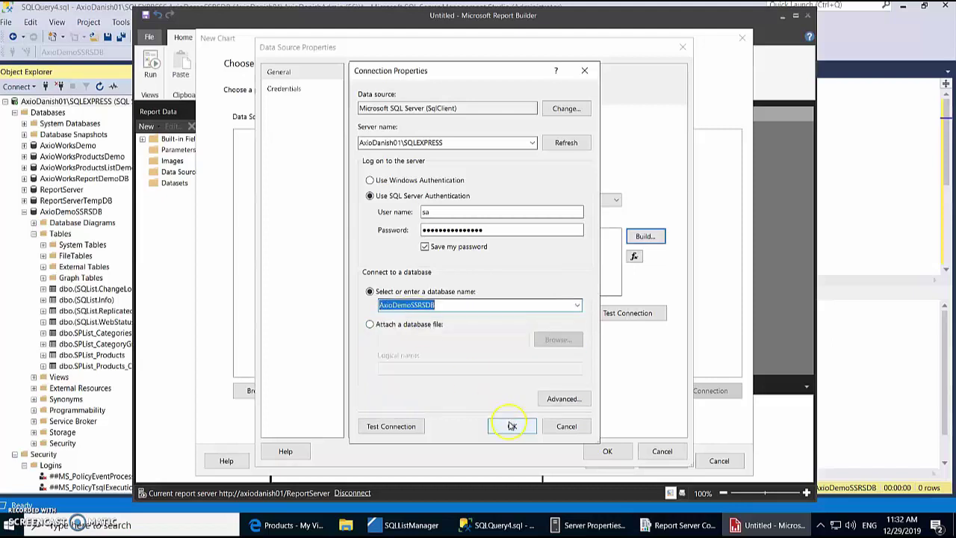
Step: Test the connection, confirm the data source, and continue to query design
click(390, 426)
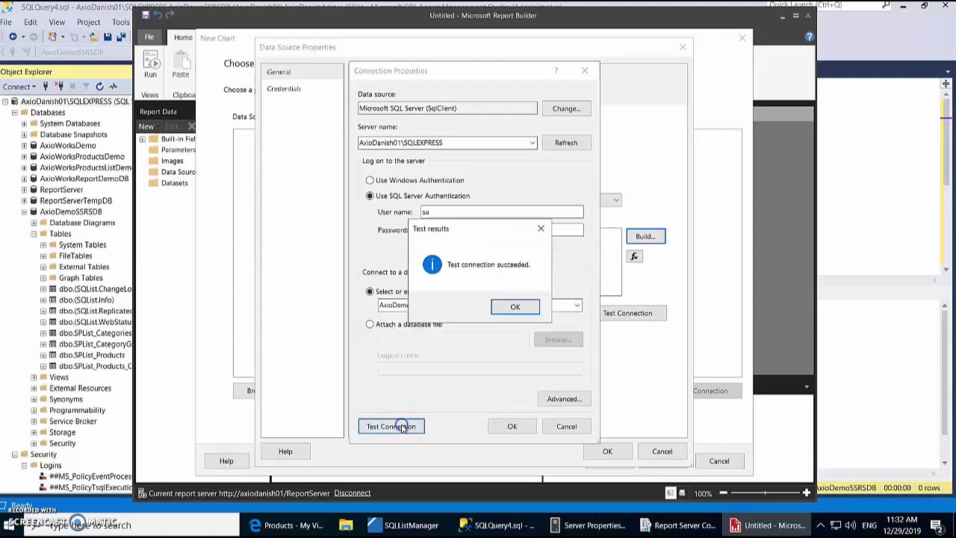
click(515, 306)
click(511, 426)
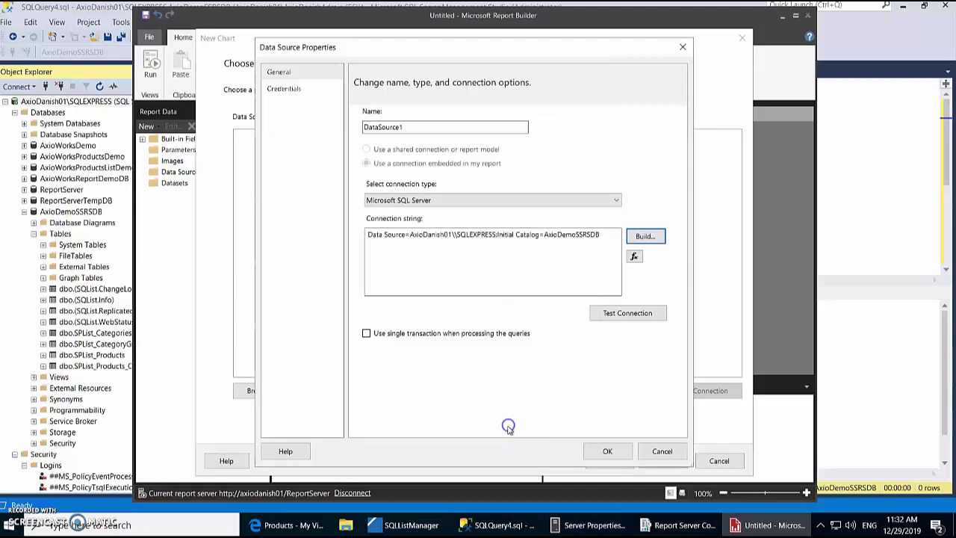
click(607, 451)
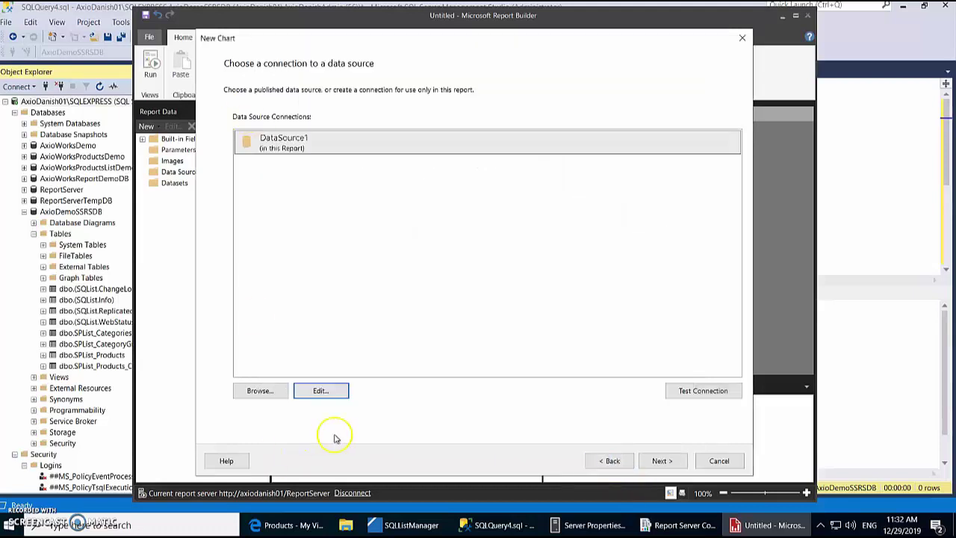
click(662, 462)
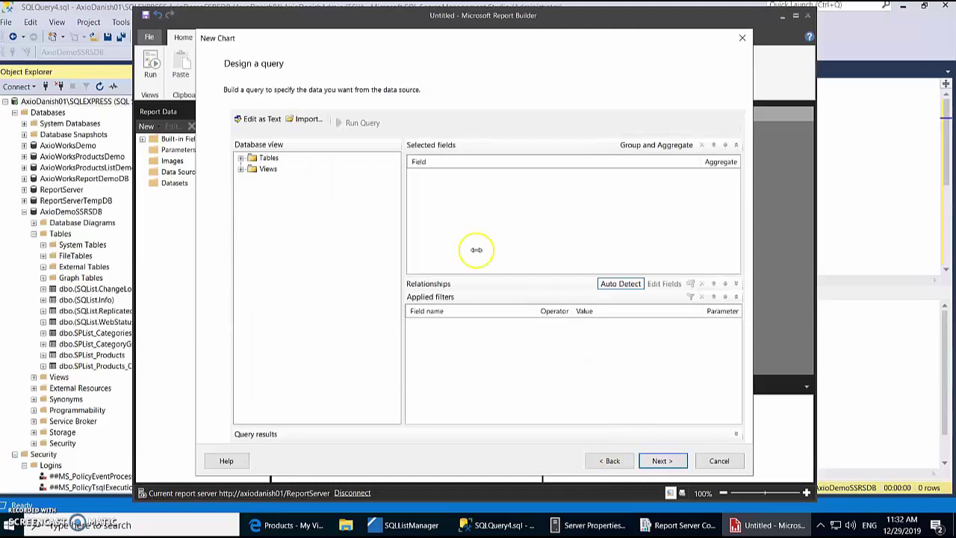
Step: Select all TotalsByGroup view fields and choose the Column chart type
click(240, 169)
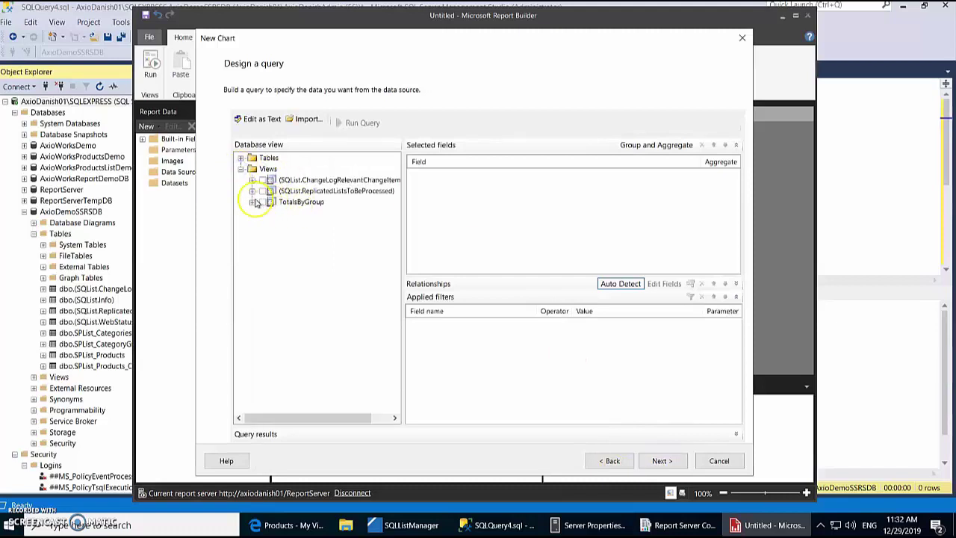
click(252, 201)
click(262, 202)
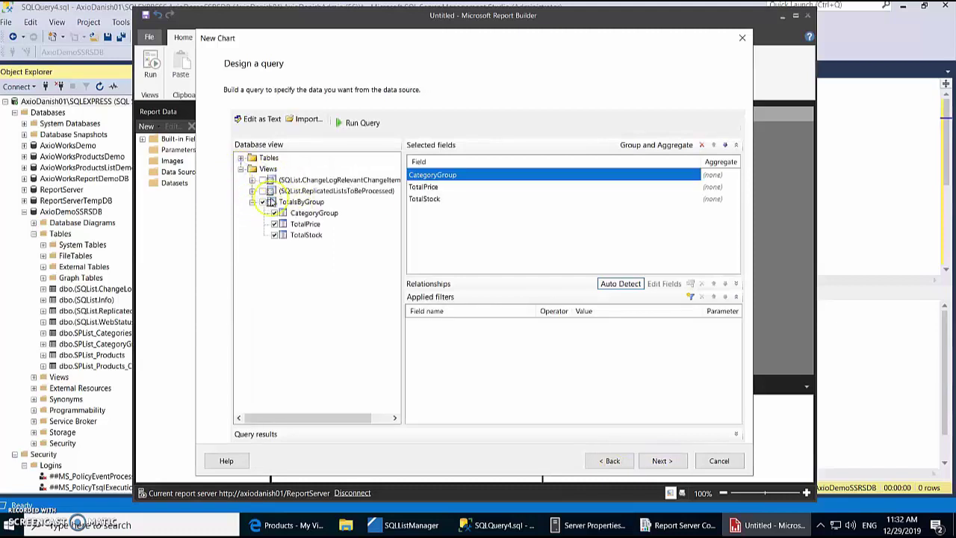
click(672, 460)
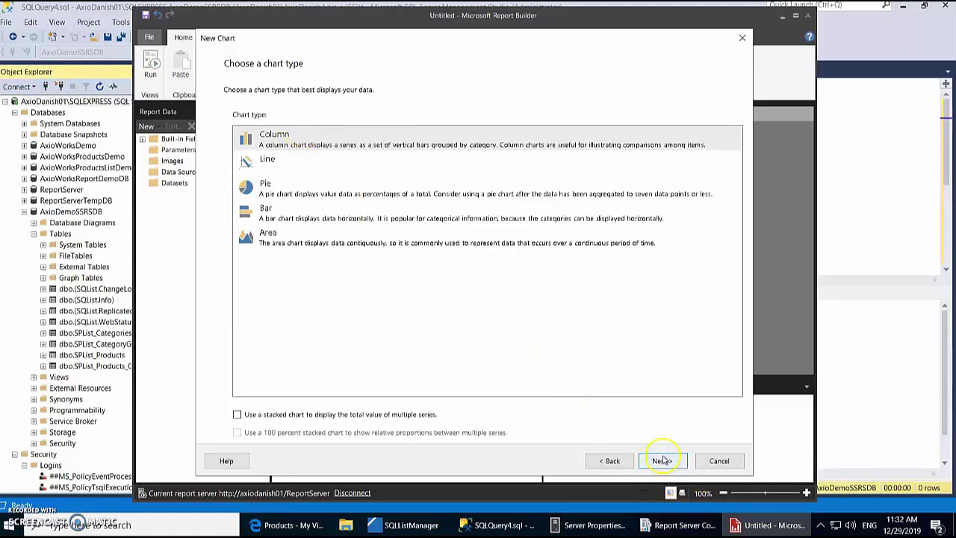
click(662, 458)
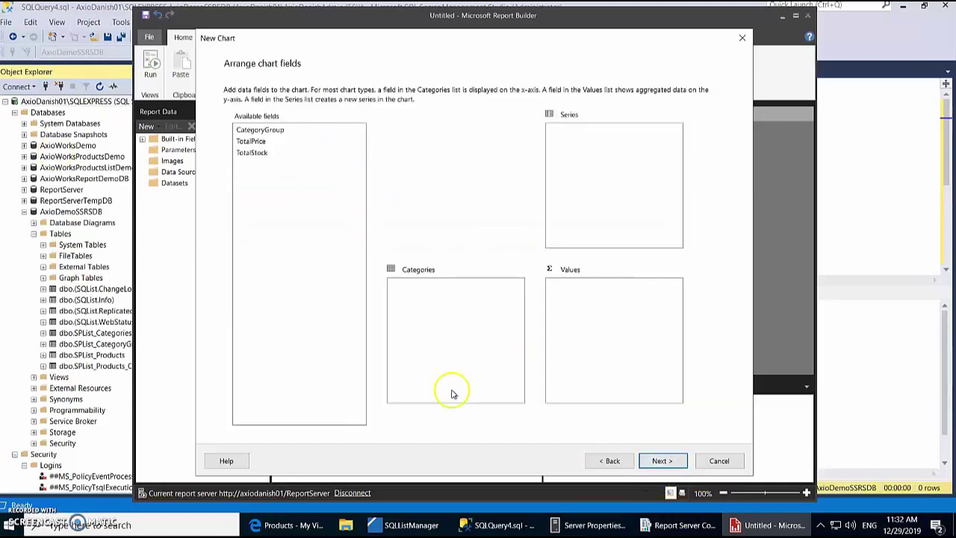
Step: Put CategoryGroup on categories and TotalPrice and TotalStock as values, then finish
drag(270, 129, 428, 302)
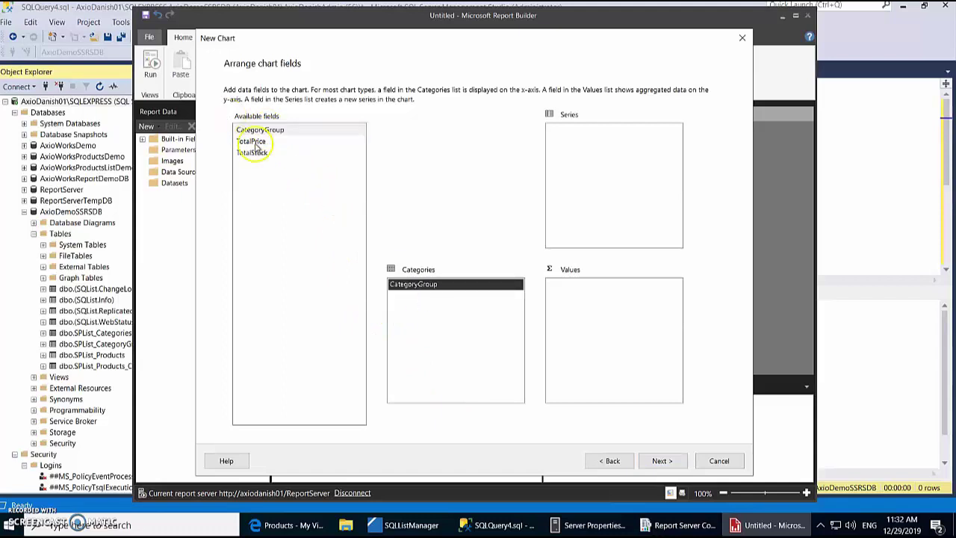
drag(258, 141, 609, 336)
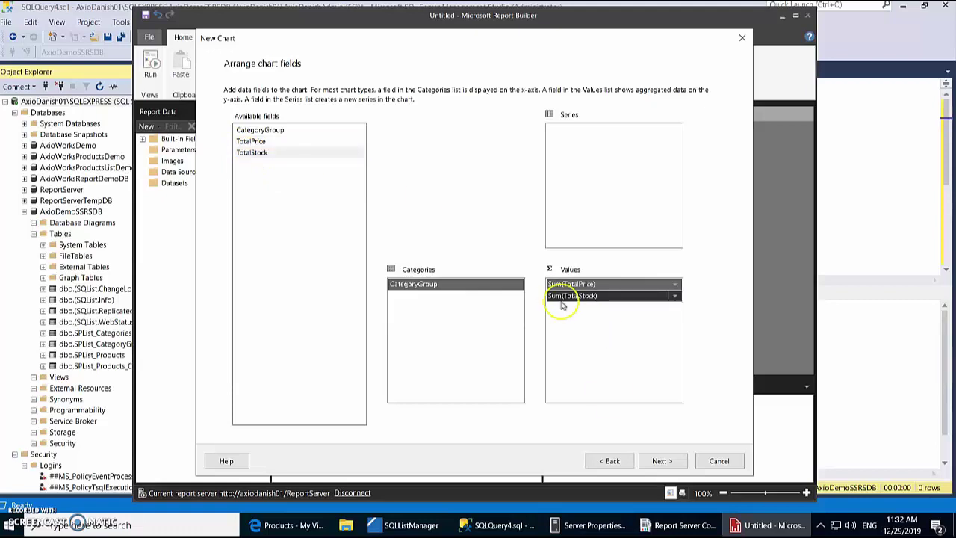
click(662, 460)
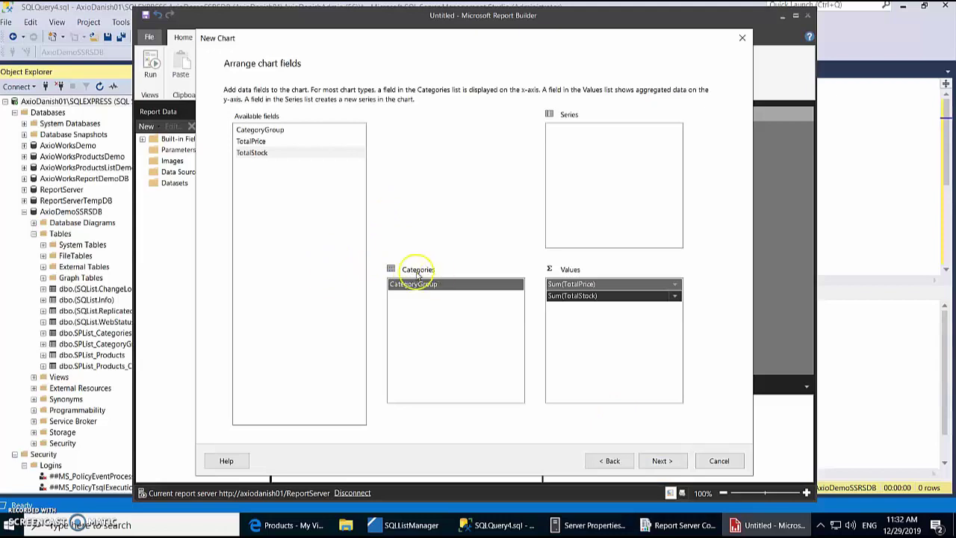
drag(406, 285, 597, 170)
click(675, 461)
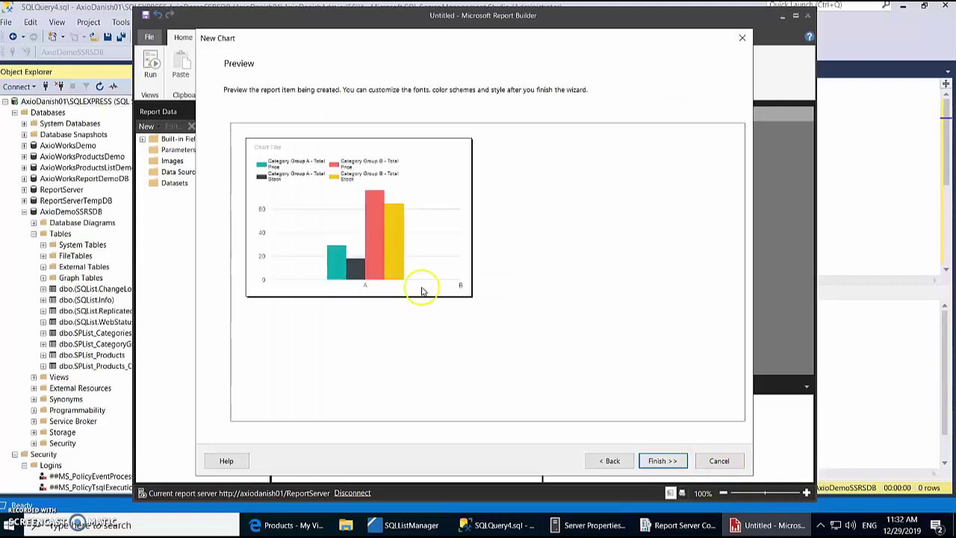
click(607, 461)
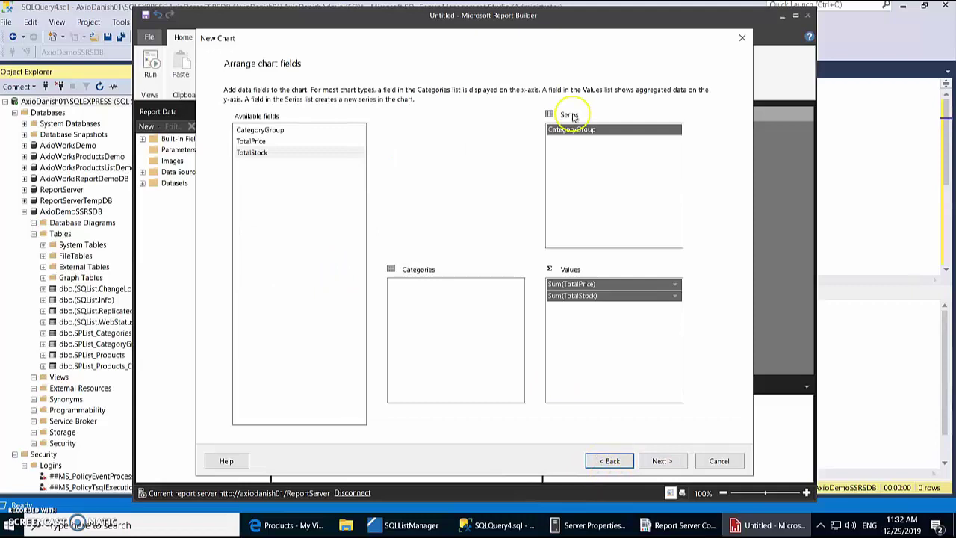
drag(580, 130, 424, 310)
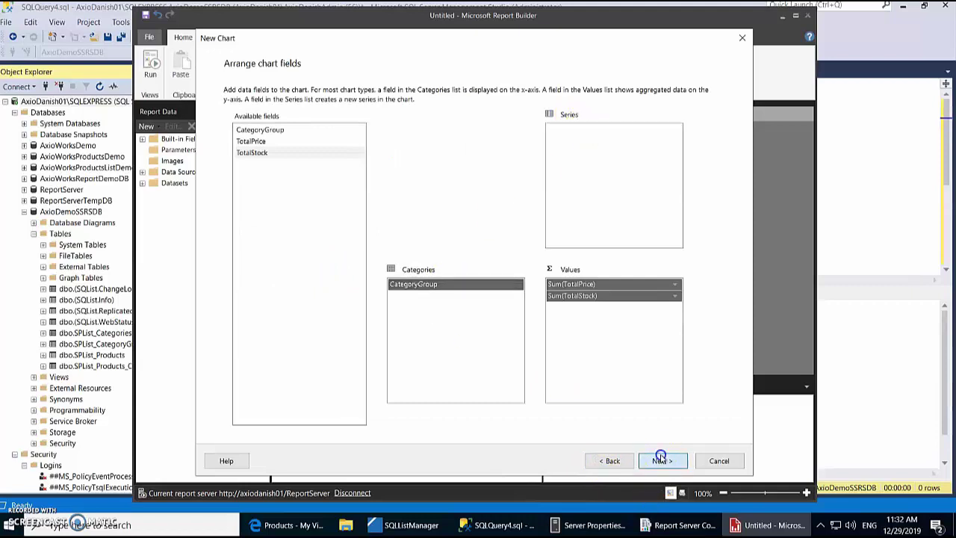
click(661, 461)
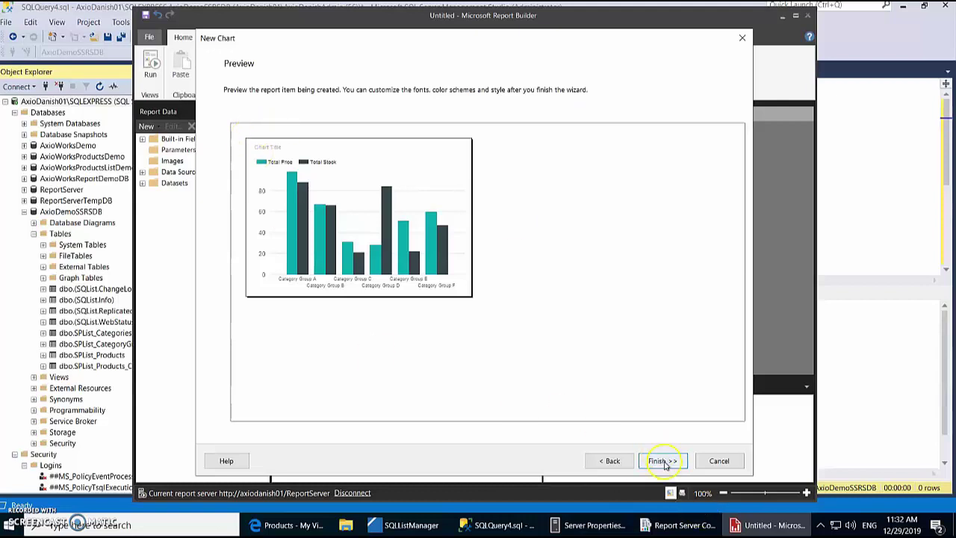
click(663, 461)
click(628, 430)
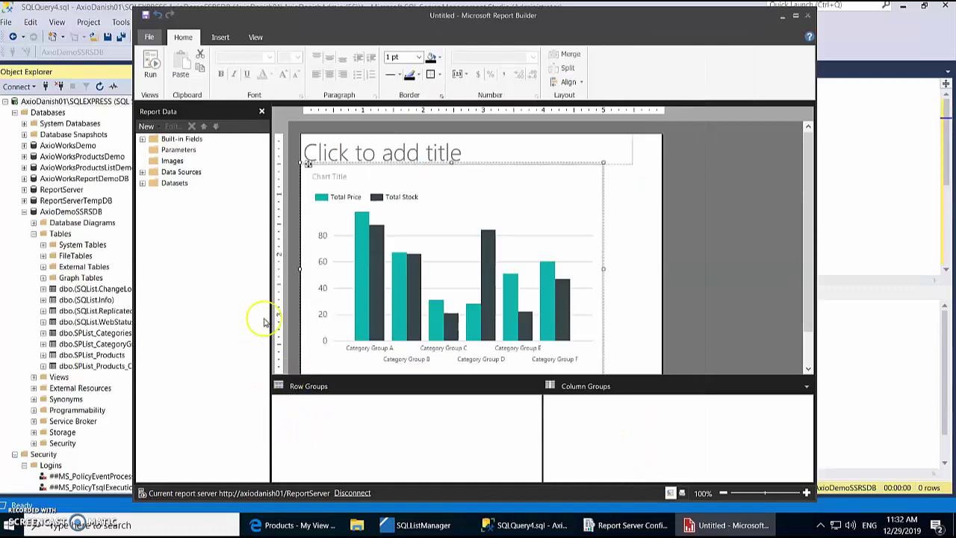
Step: Preview the chart with data, then save it to the report server as productstotalbycategorygroup.rdl
click(150, 66)
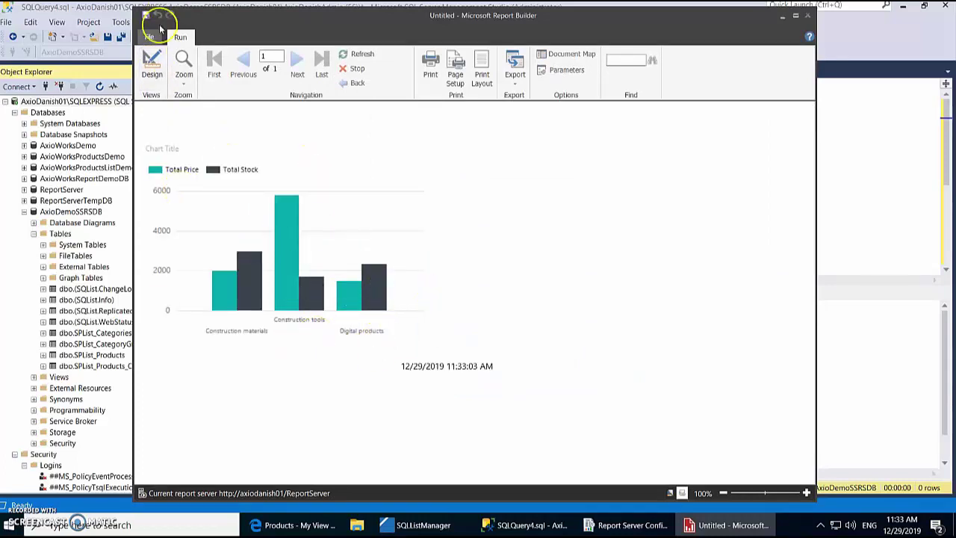
click(150, 66)
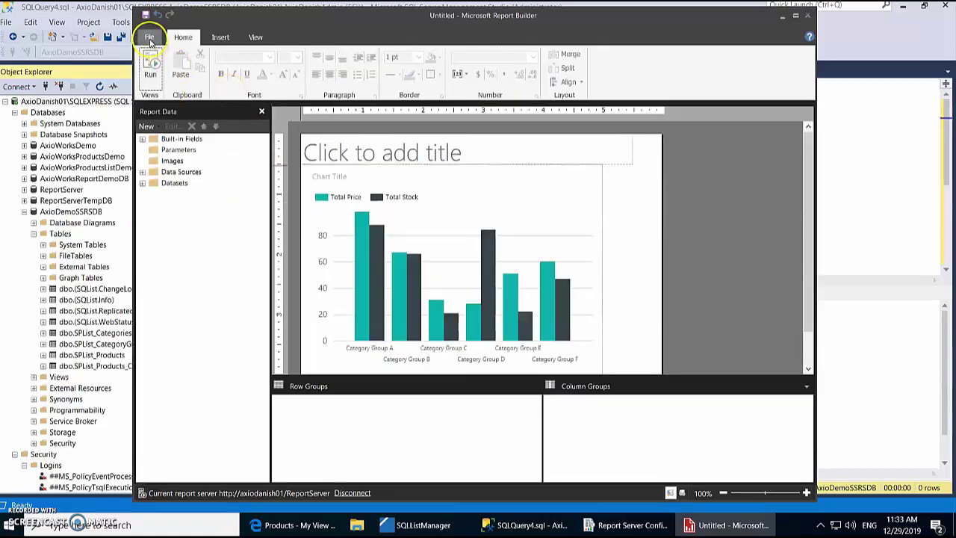
click(150, 38)
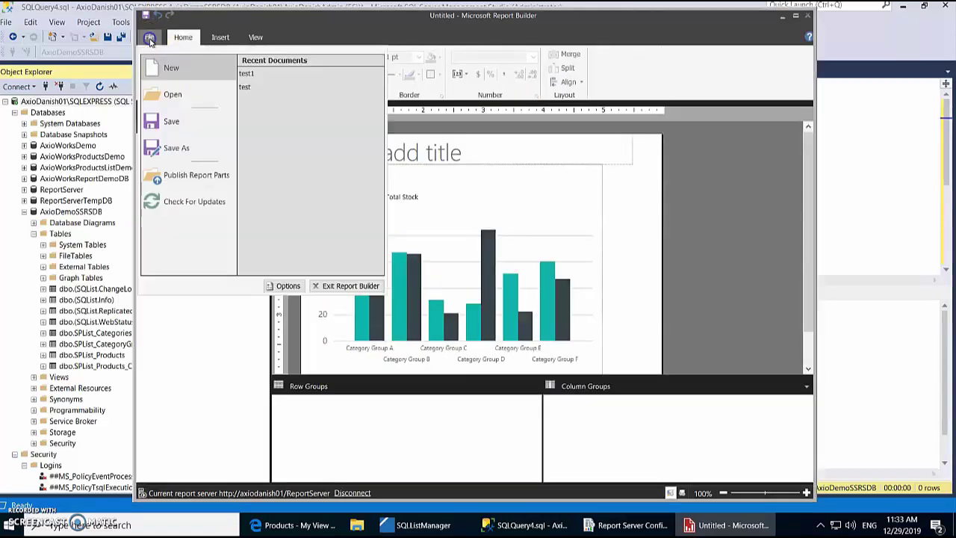
click(171, 121)
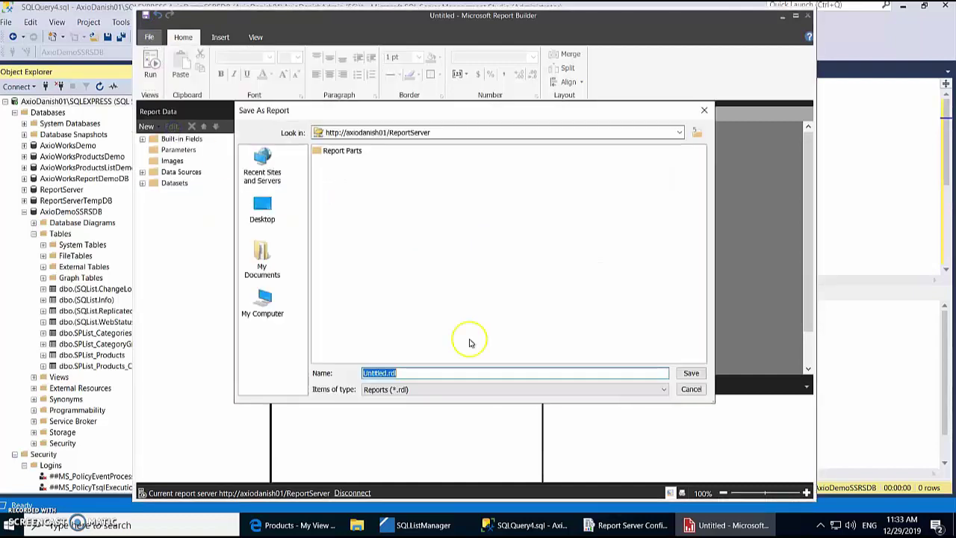
click(389, 372)
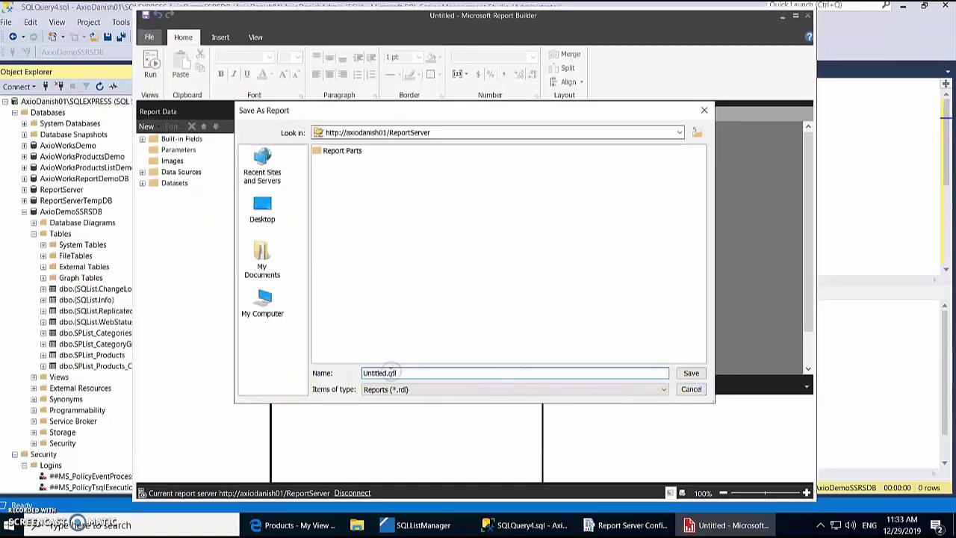
drag(389, 372, 317, 392)
text(productstotalbycategorygroup)
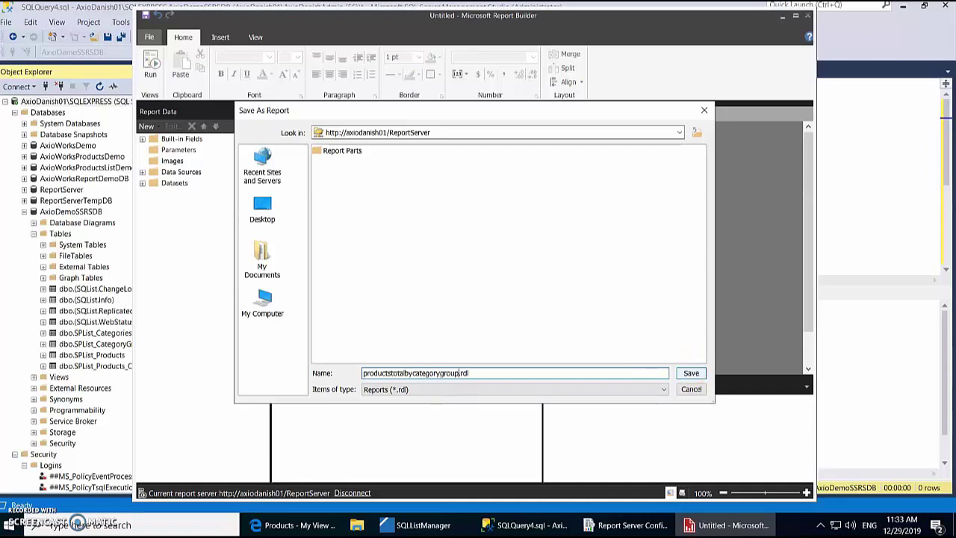
click(687, 373)
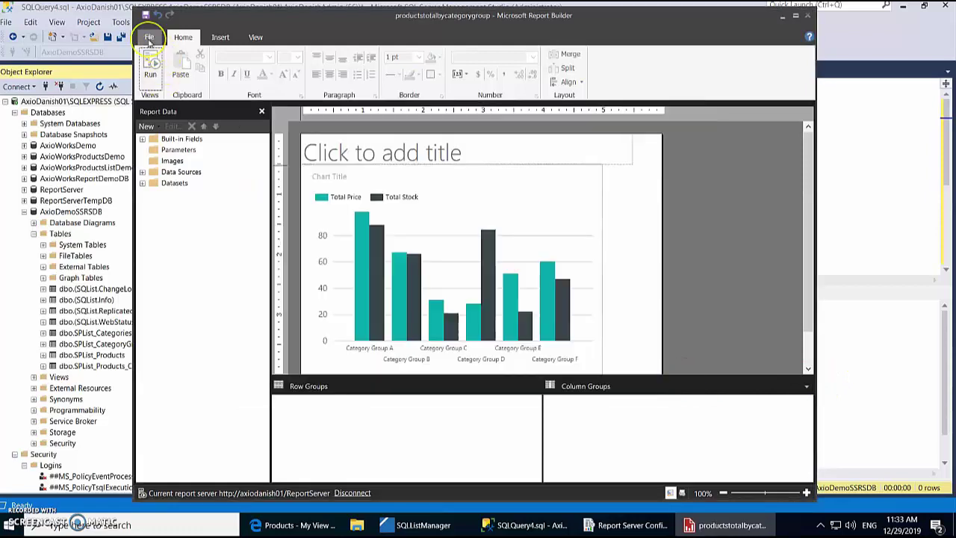
Step: Publish all report parts with default settings, then return to the SharePoint Products list window
click(149, 38)
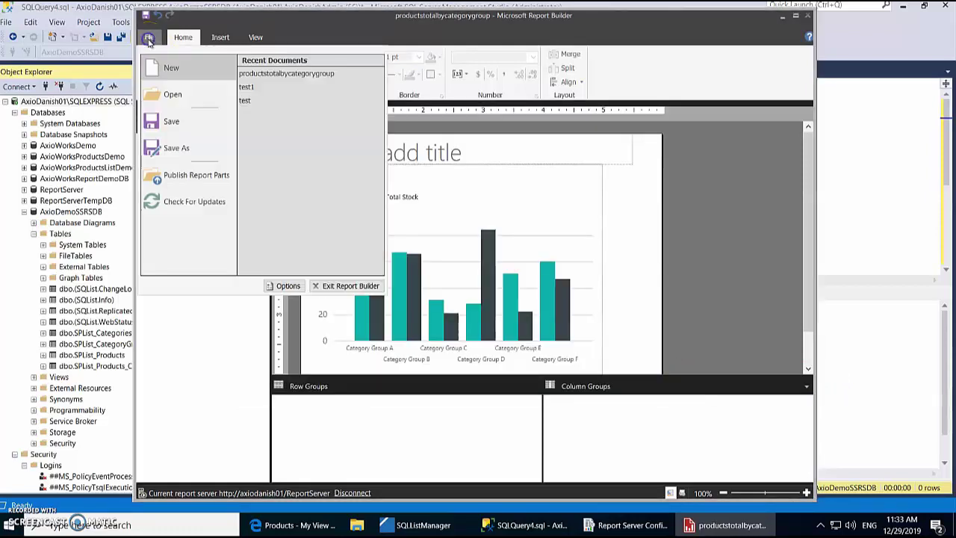
click(180, 174)
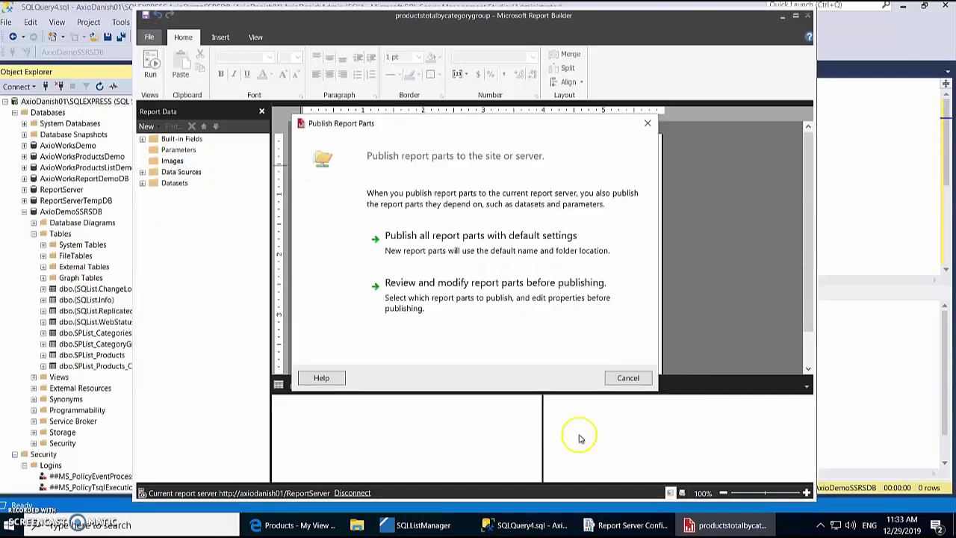
click(392, 235)
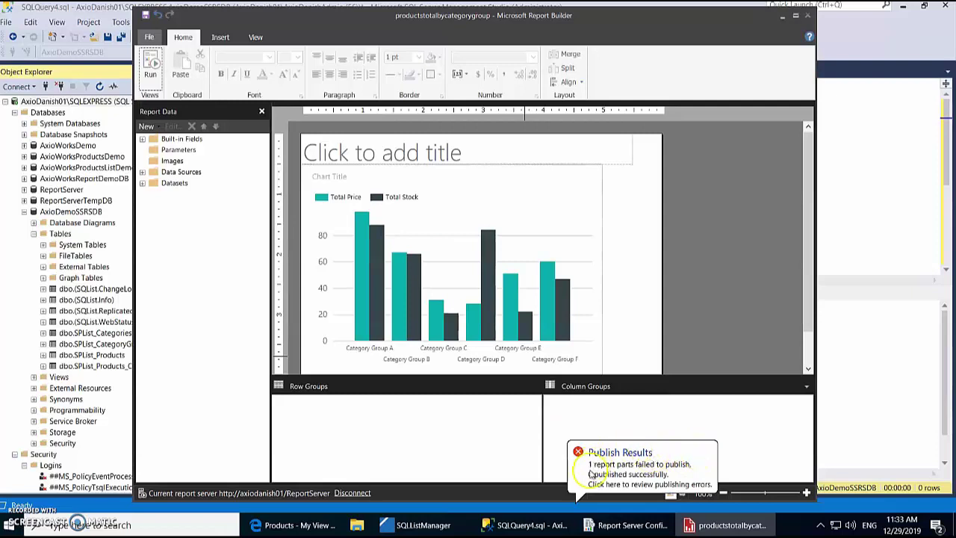
click(280, 524)
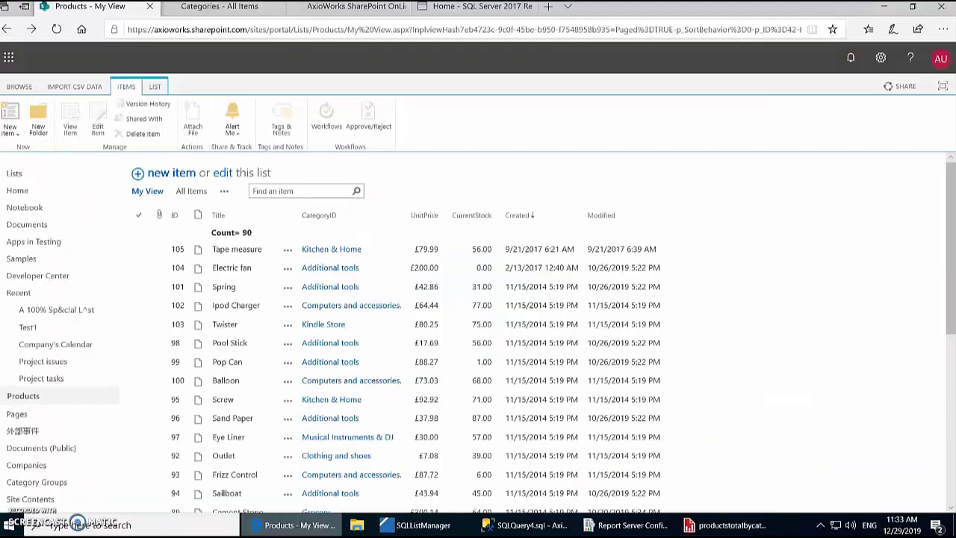
Step: Reload the SSRS portal Home and view the published productstotalbycategorygroup report
click(472, 15)
click(15, 59)
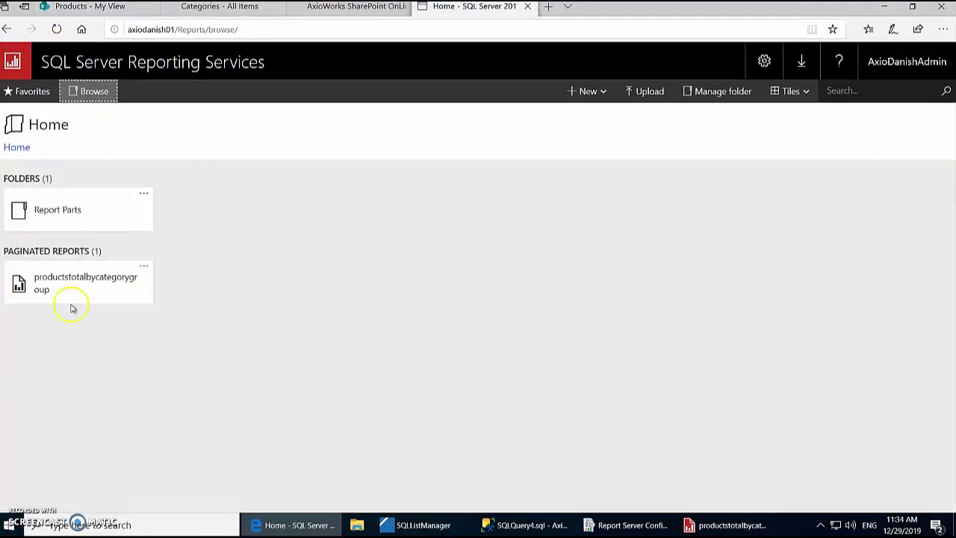
click(122, 280)
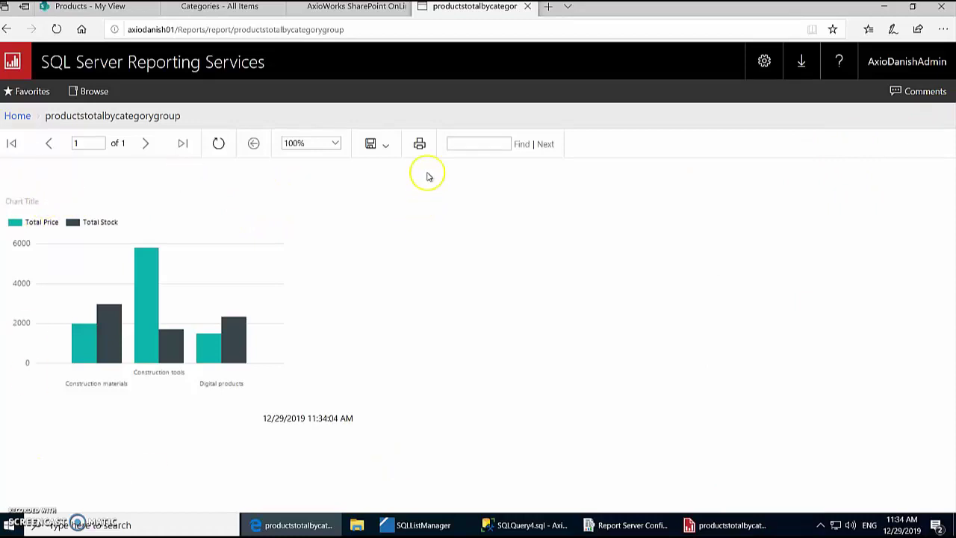
click(120, 9)
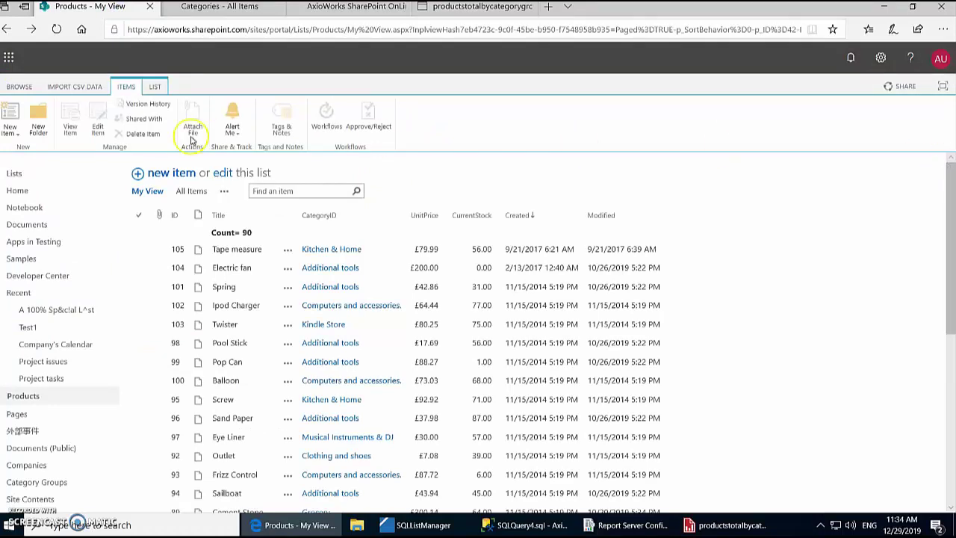
Step: Start a new Products item, checking the Categories list and published report in other tabs
click(171, 174)
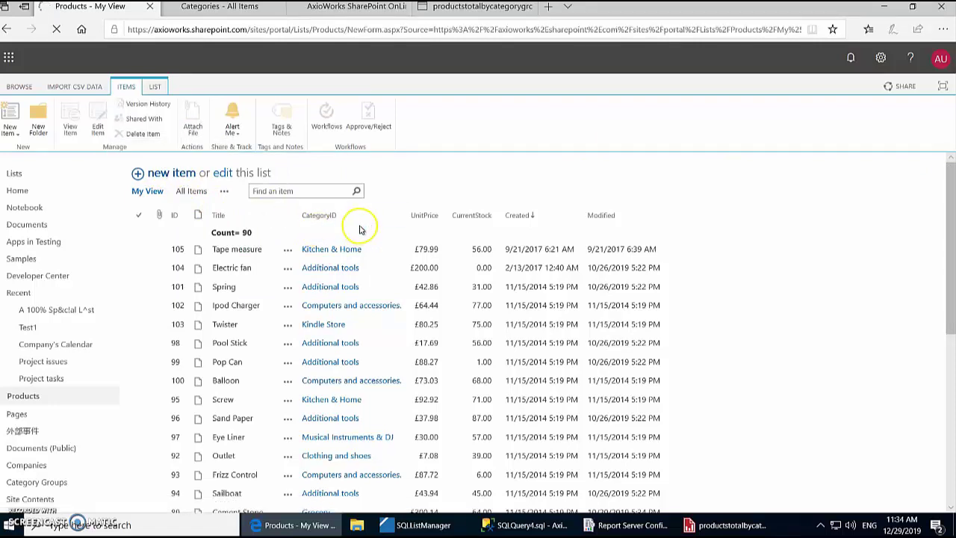
click(286, 181)
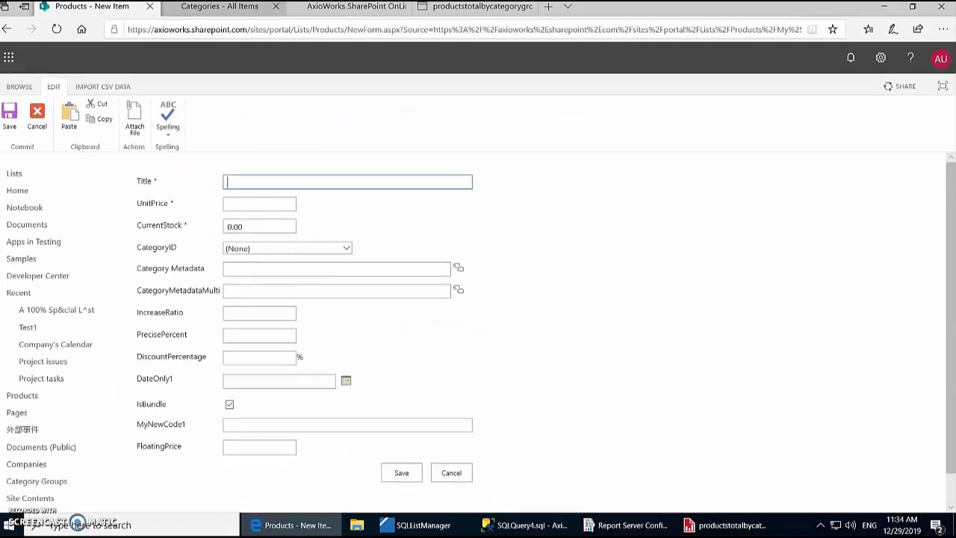
click(207, 9)
click(120, 7)
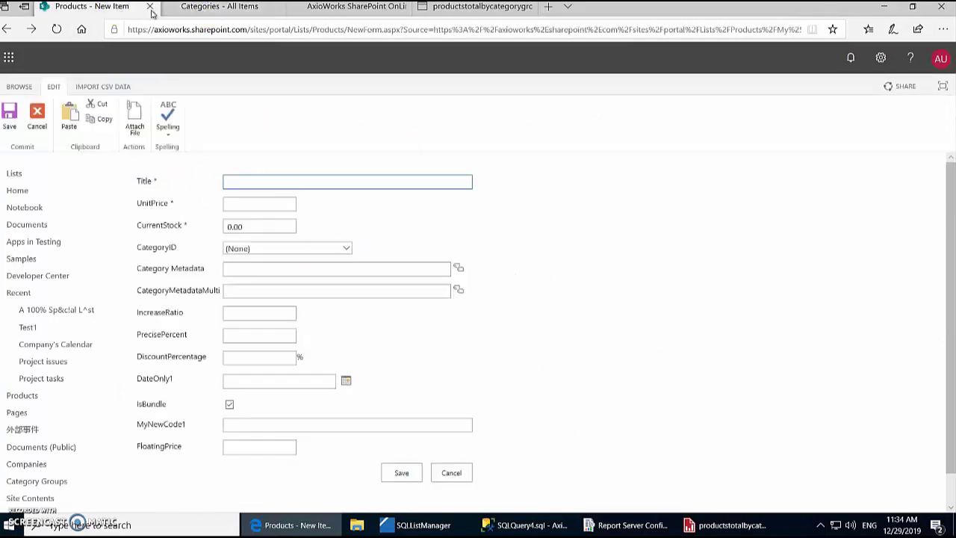
click(448, 7)
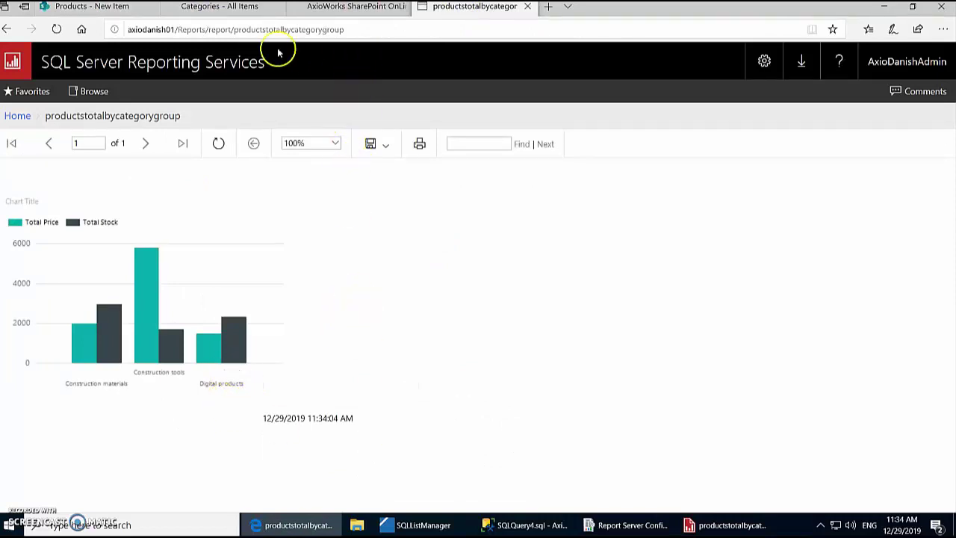
click(93, 9)
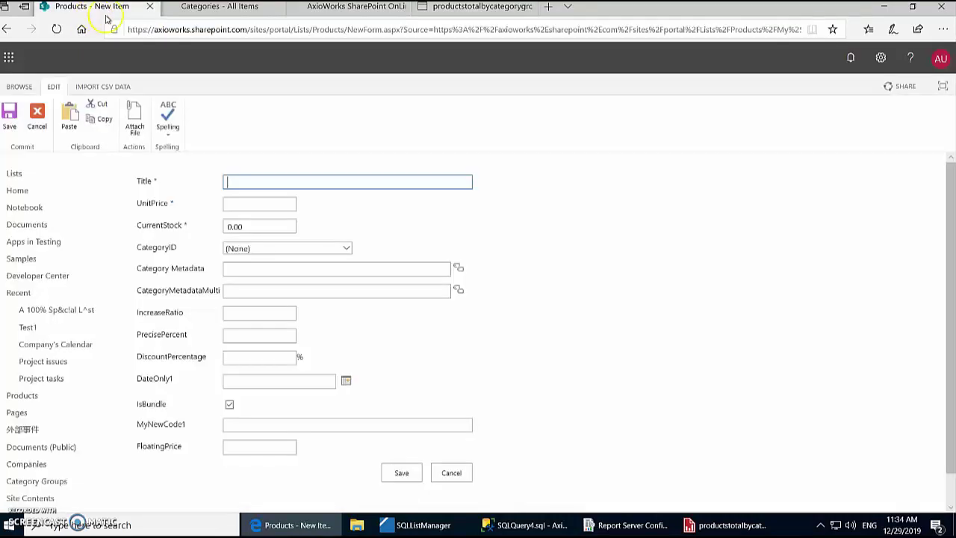
click(213, 9)
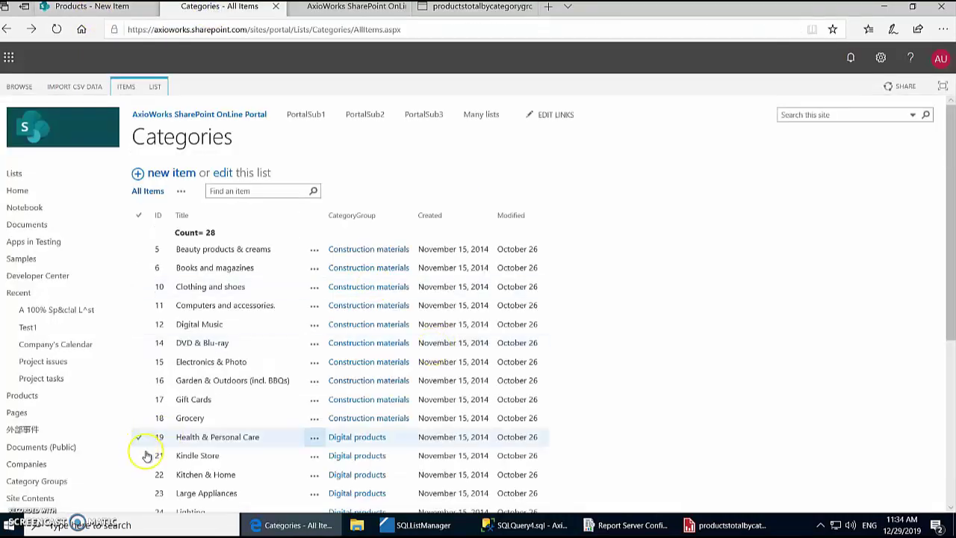
click(90, 9)
Step: Save the item Vitamins with UnitPrice 20, stock 20,000, category Health & Personal Care
click(275, 184)
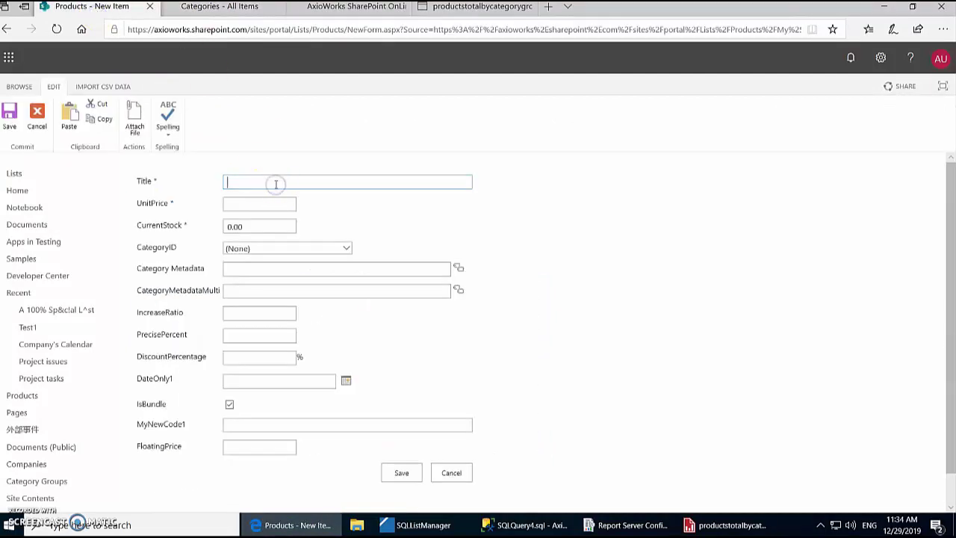
text(Vitamins)
click(259, 201)
text(20)
key(Tab)
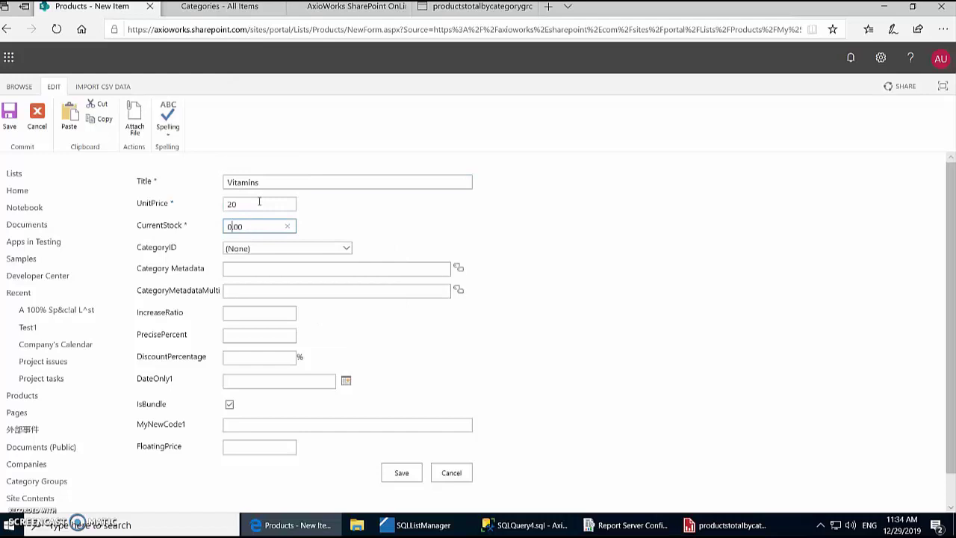
click(329, 248)
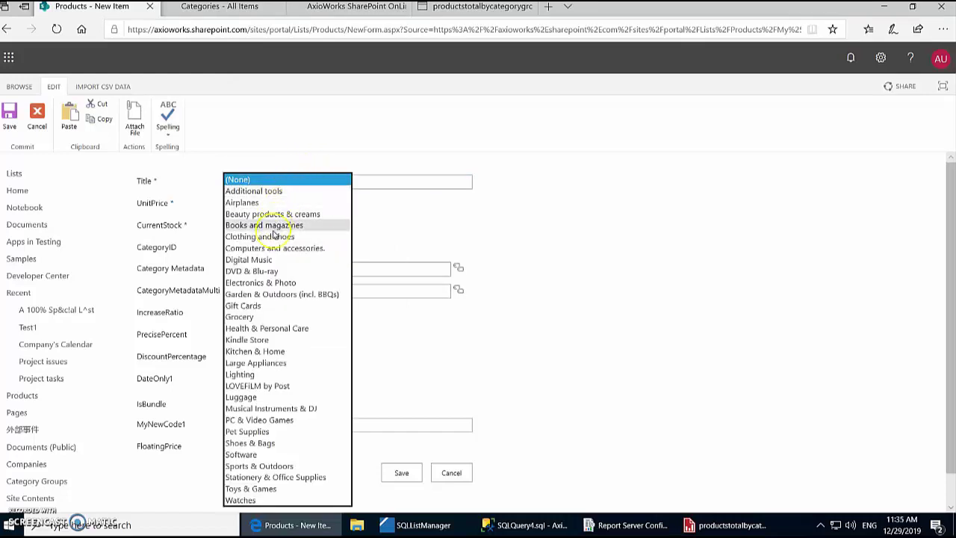
click(278, 329)
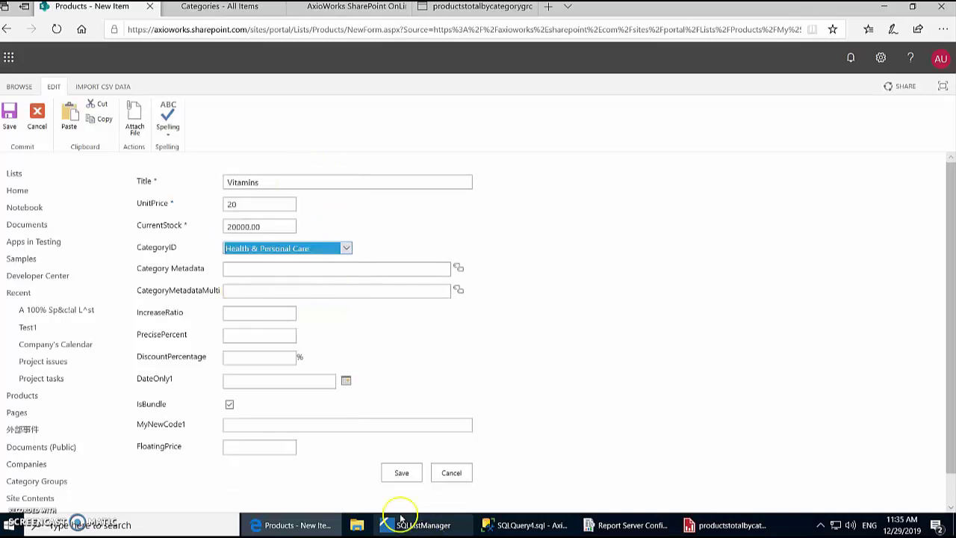
click(400, 473)
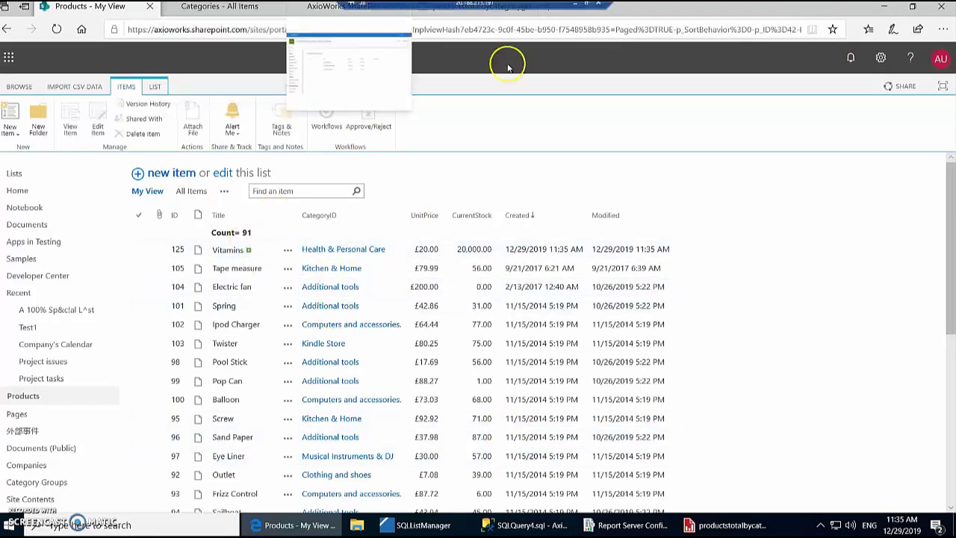
Step: Refresh the published report so Digital products stock shows about 22,000
click(462, 15)
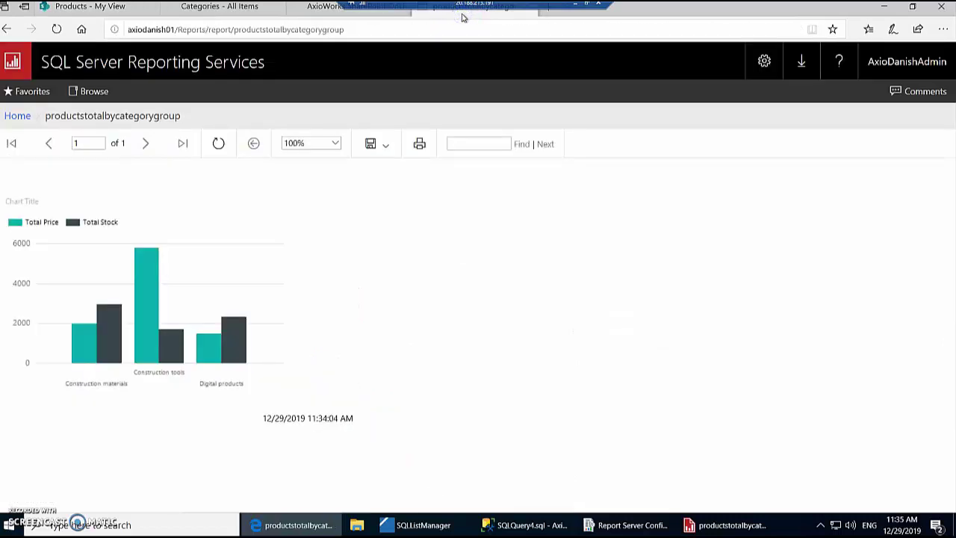
click(216, 142)
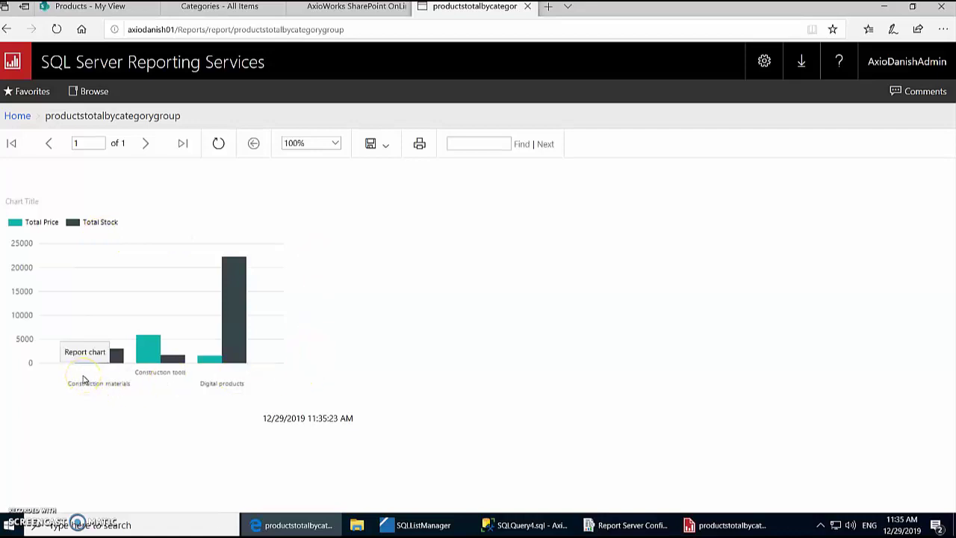
Step: Delete the Vitamins item from the Products list, sending it to the Recycle Bin
click(125, 8)
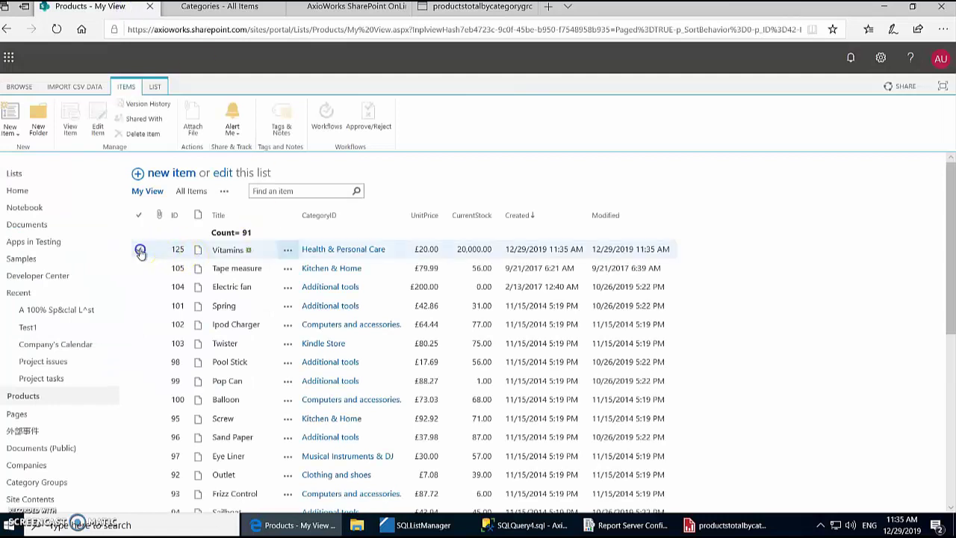
click(138, 249)
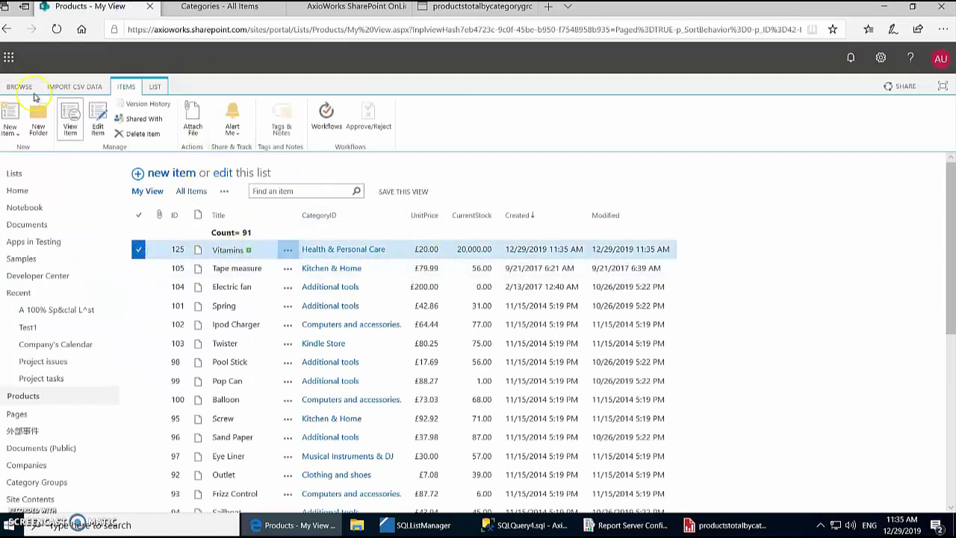
click(150, 135)
click(410, 309)
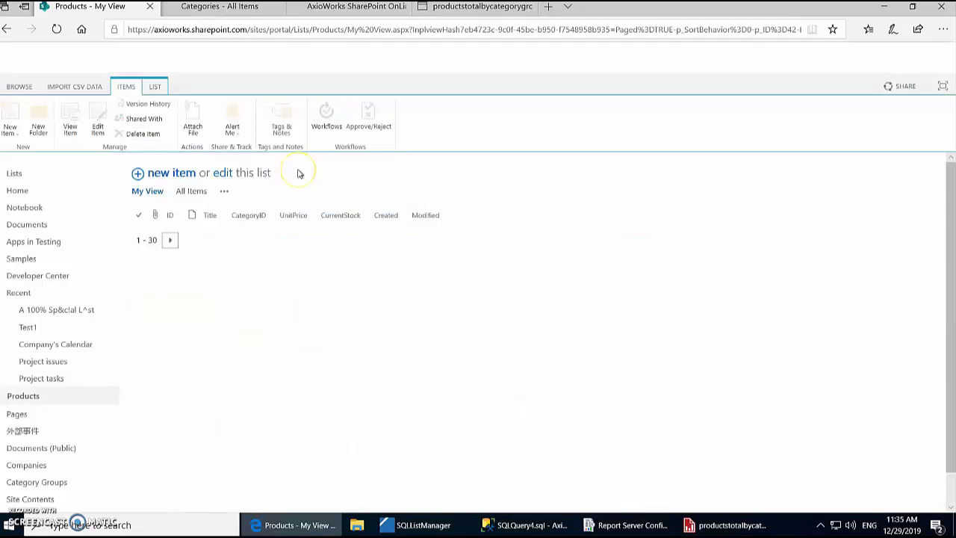
click(478, 7)
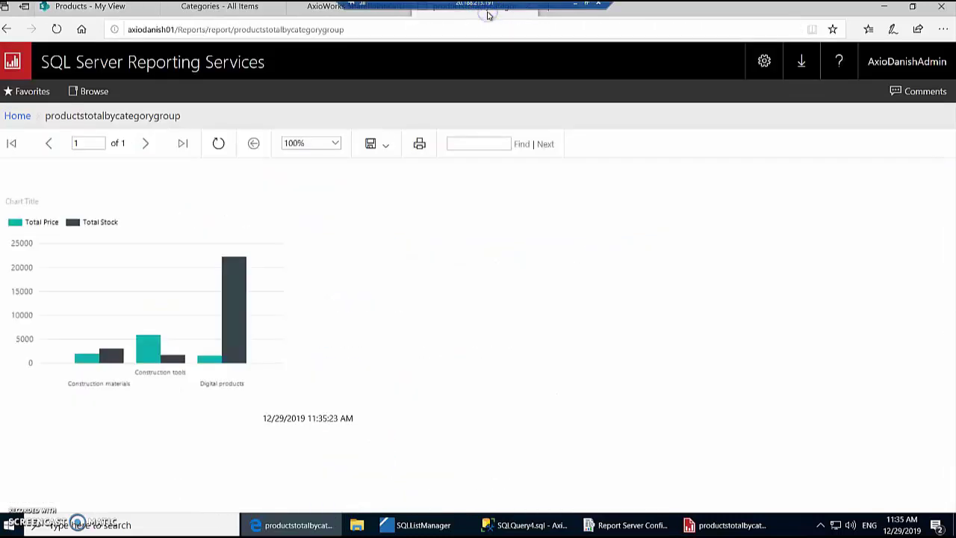
Step: Refresh the report until Digital products stock drops back near 2,300 on a 0–6000 scale
click(218, 143)
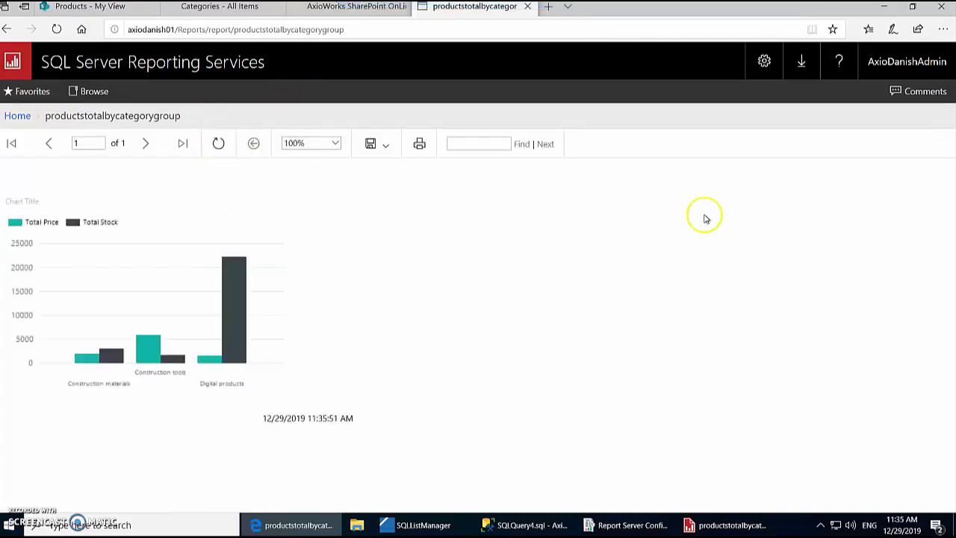
click(216, 147)
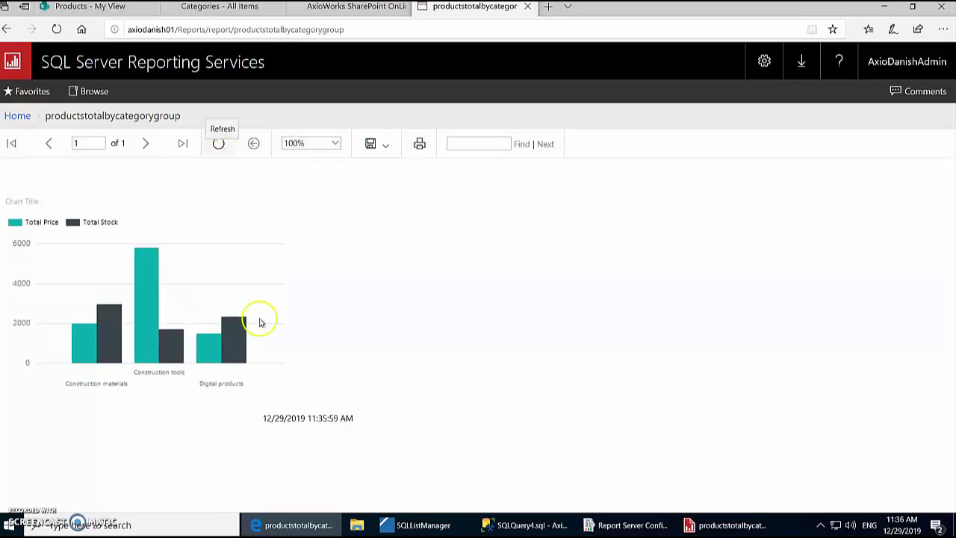